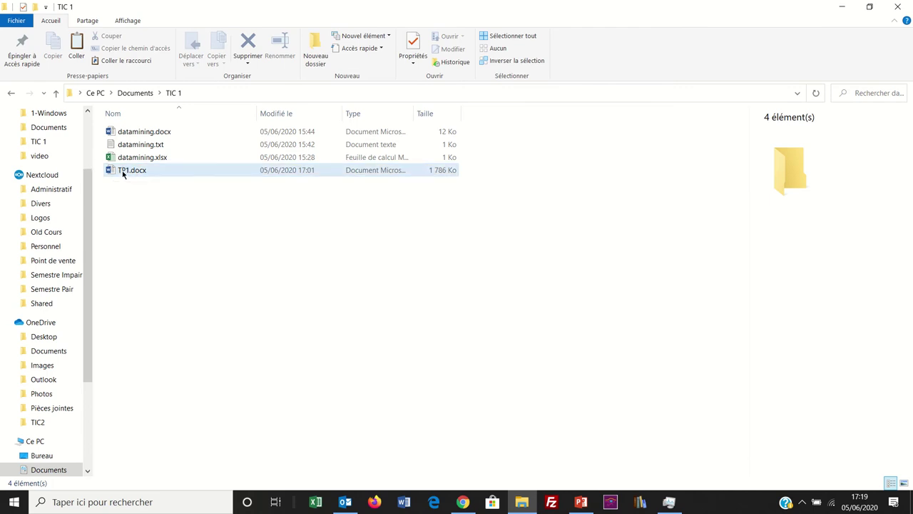
Open TP1.docx from the TIC 1 folder, save it there as the PDF TP1.pdf, and close both files.
double_click(123, 174)
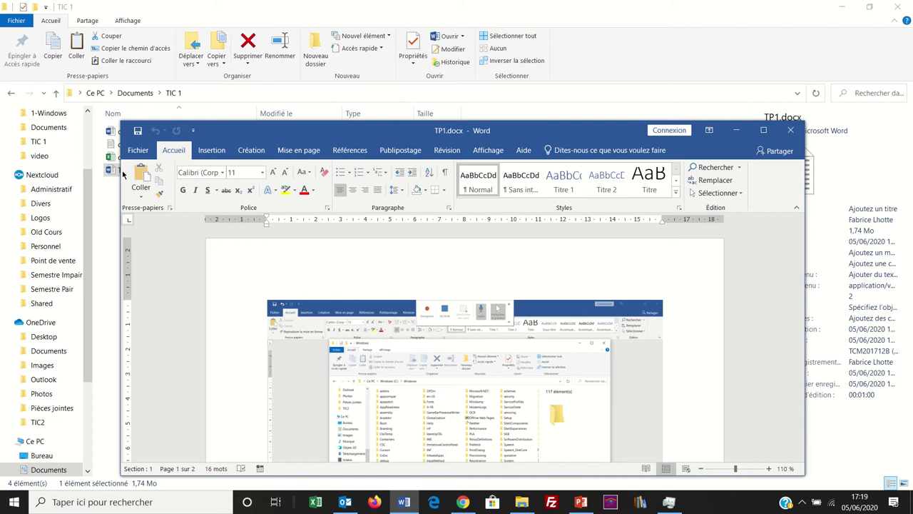
click(763, 130)
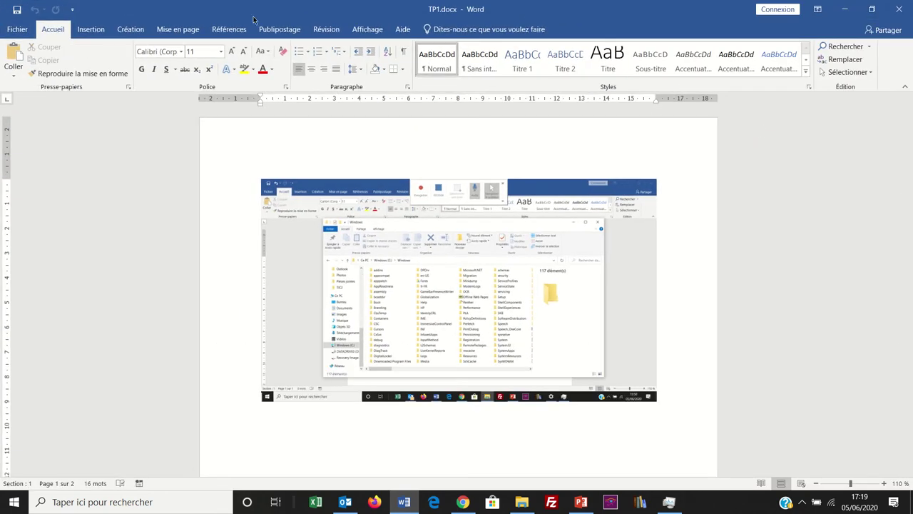
click(12, 30)
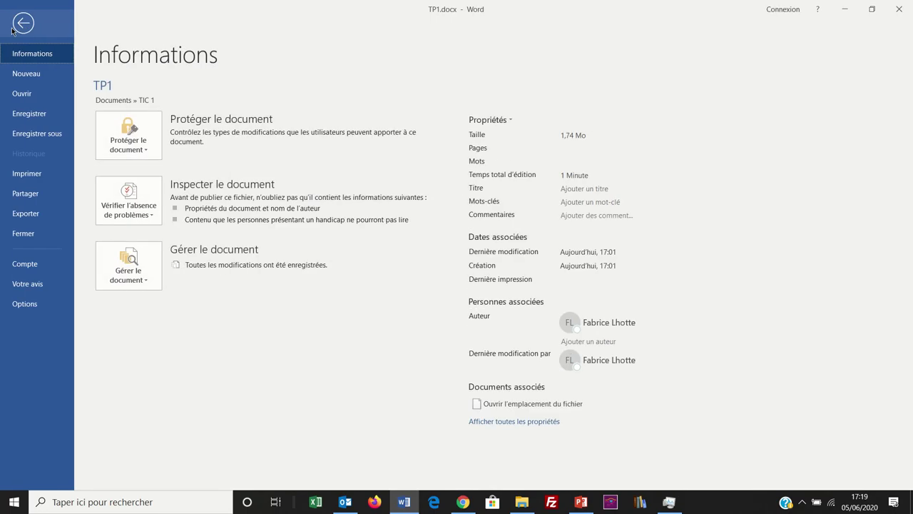
click(22, 134)
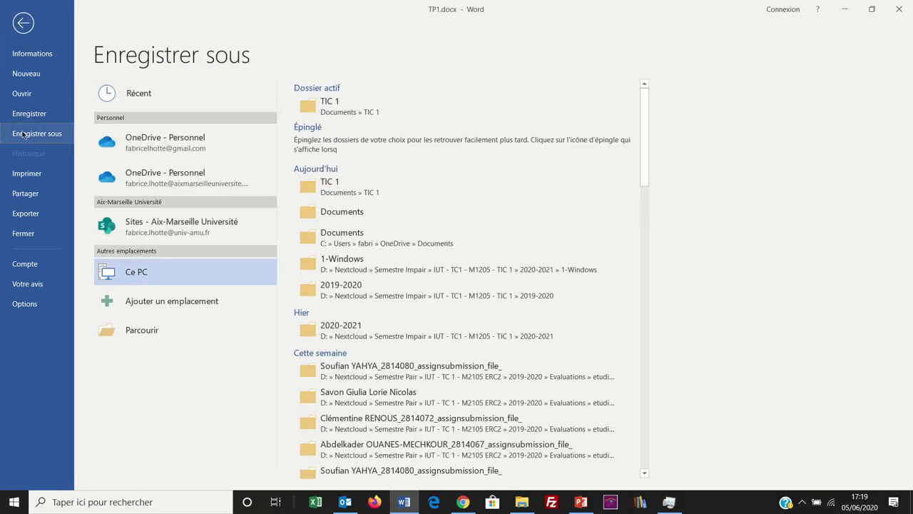
click(332, 107)
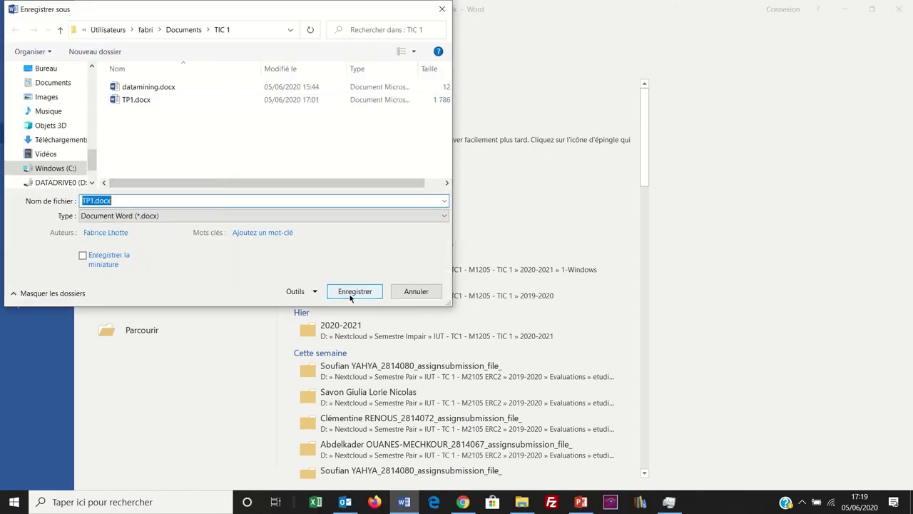
click(122, 220)
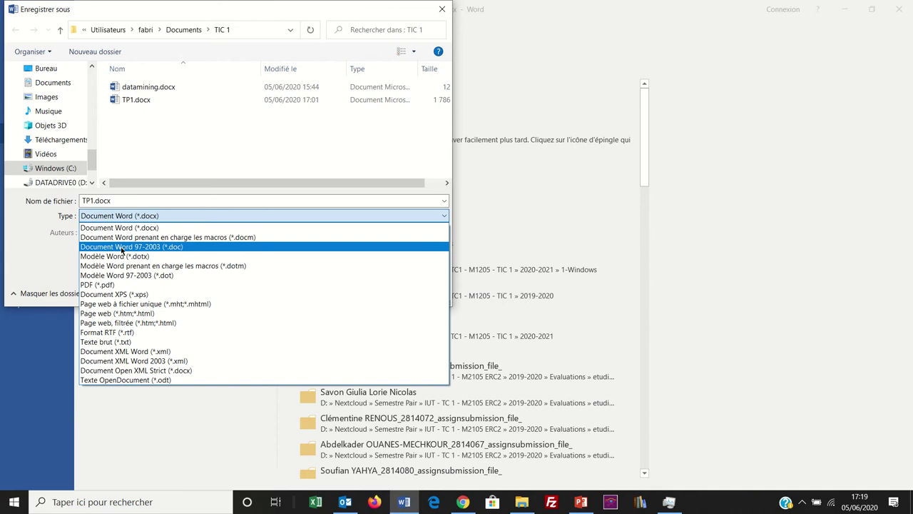
click(116, 285)
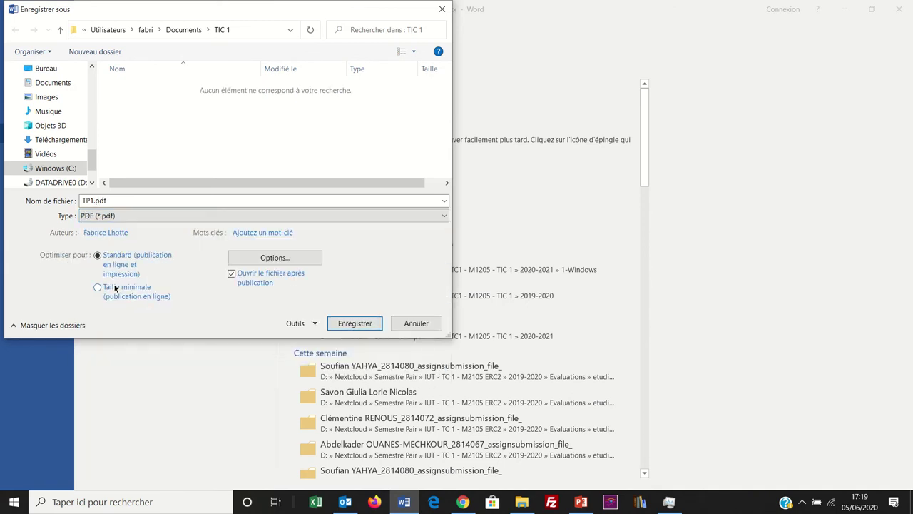
click(345, 323)
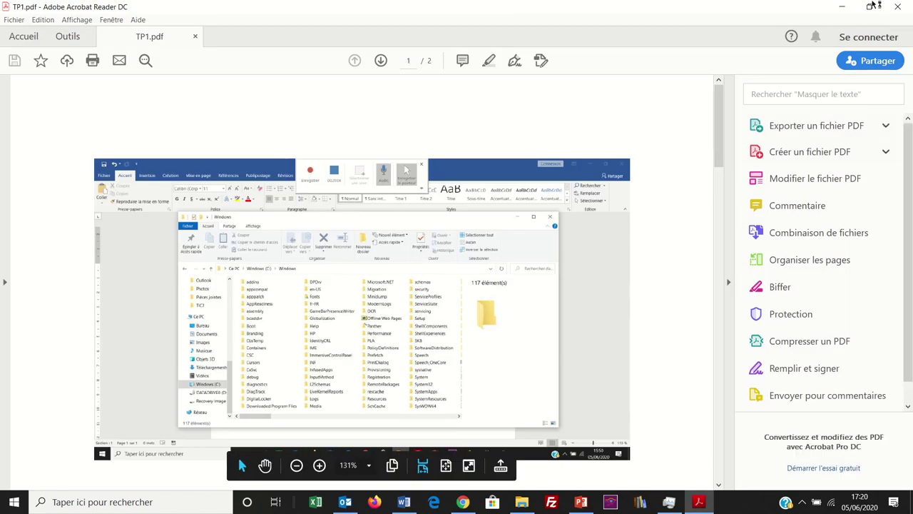
click(892, 10)
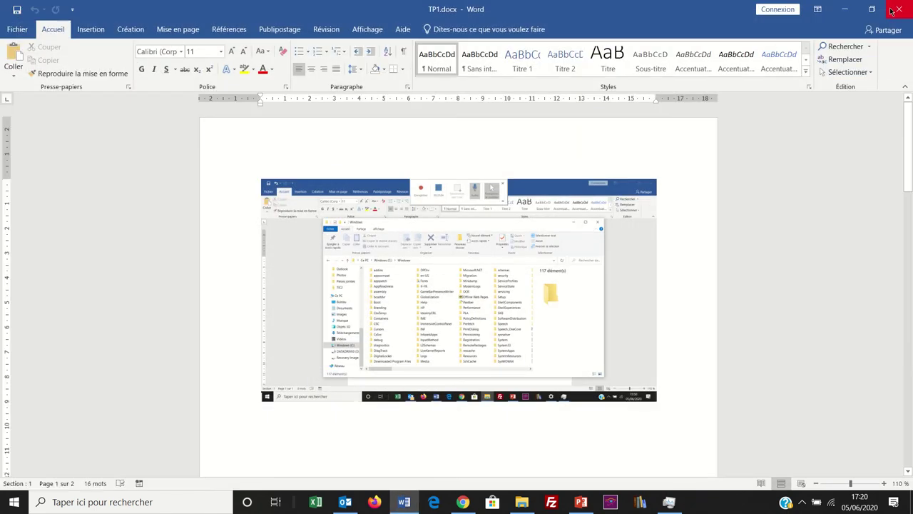
click(894, 9)
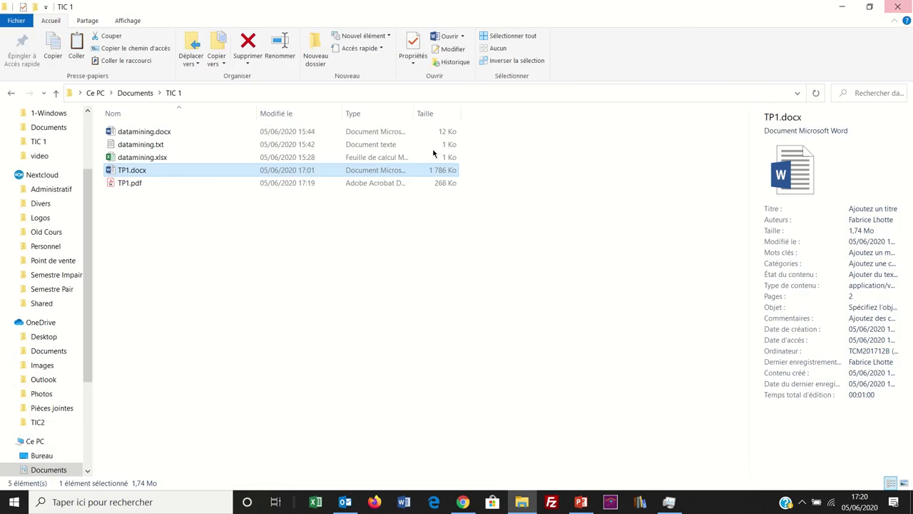
Open TP1.pdf from the TIC 1 folder to check the exported document, and close it.
click(118, 184)
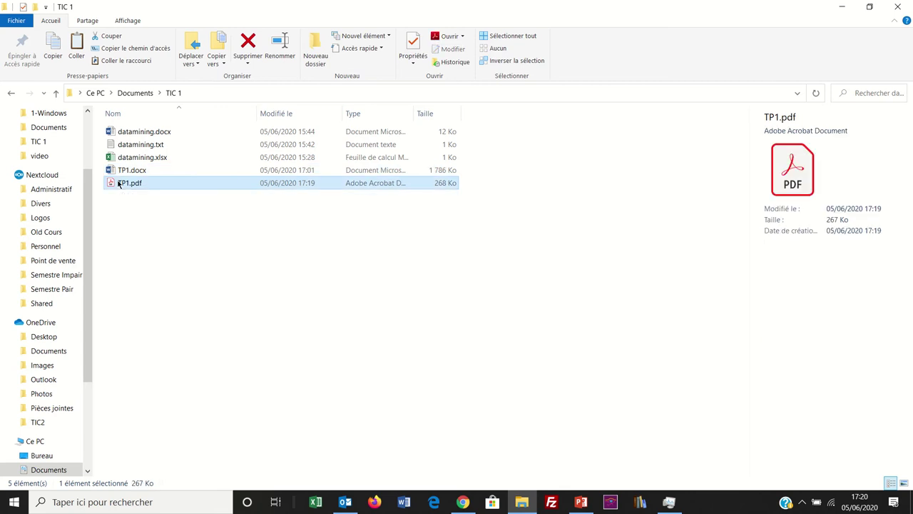
double_click(119, 183)
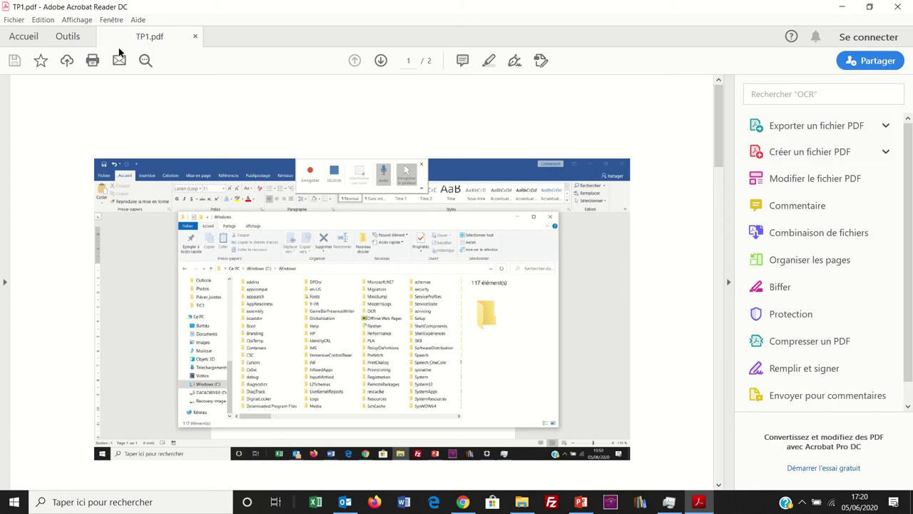
click(898, 7)
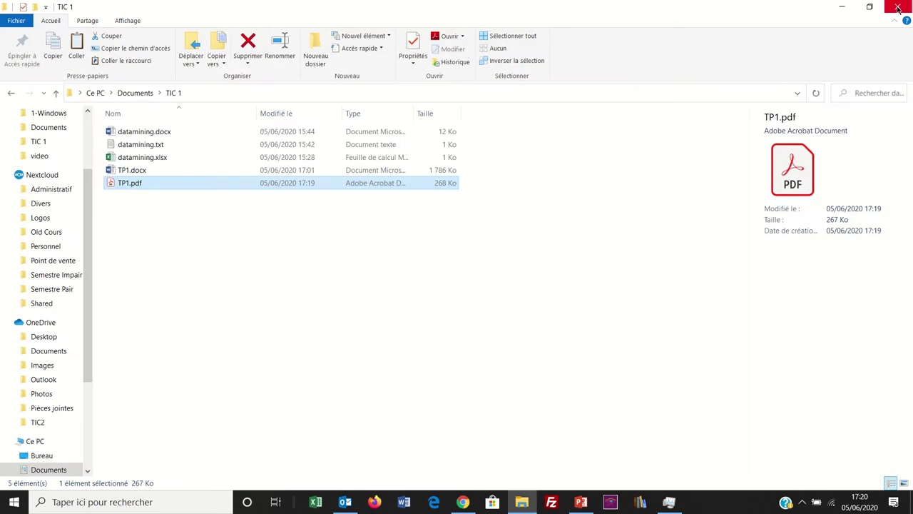
Reopen TP1.docx, save it to the TIC 1 folder as the web page TP1.htm, and close it after a look through.
double_click(287, 172)
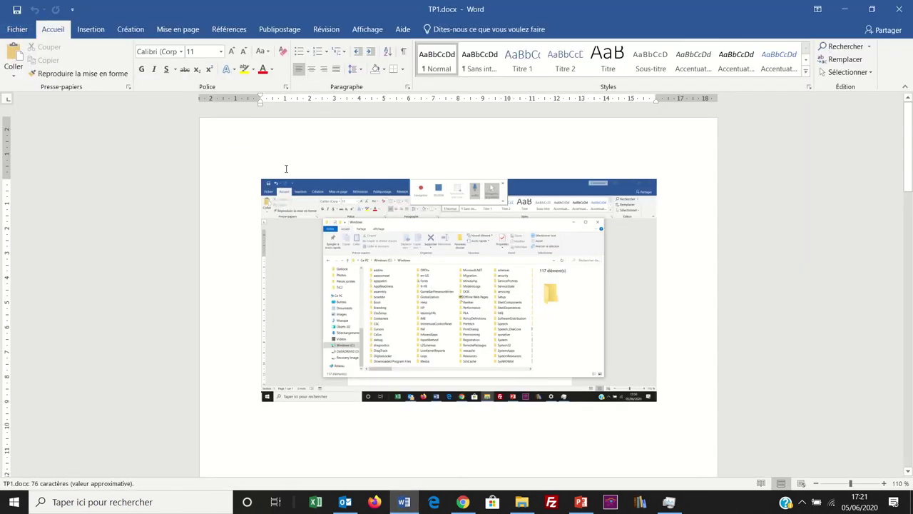
click(20, 34)
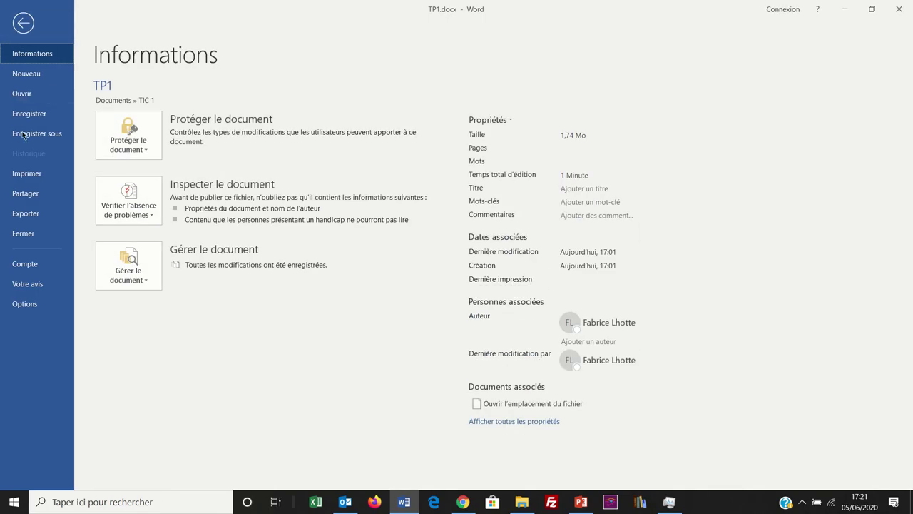
click(22, 142)
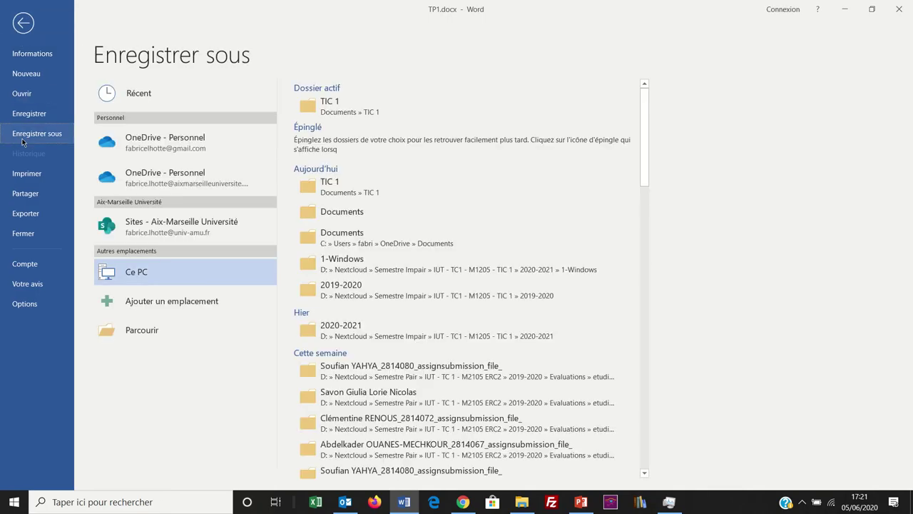
click(332, 108)
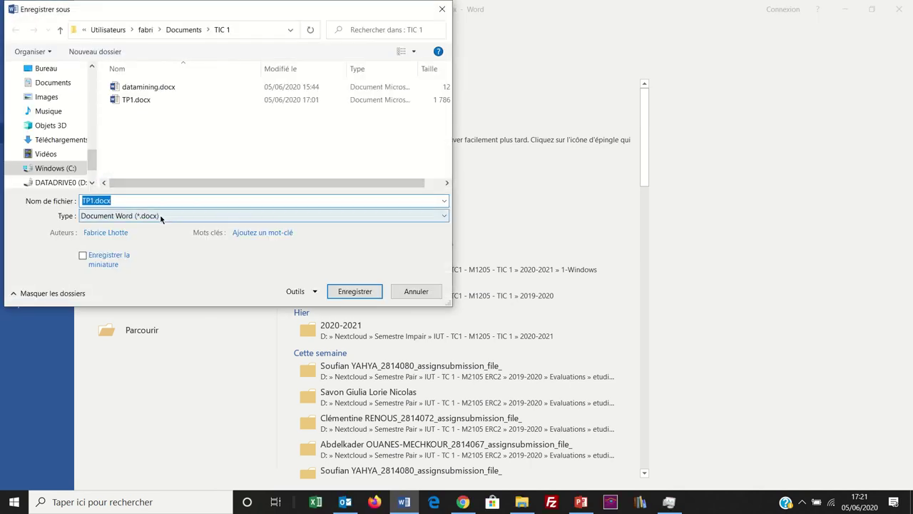
click(162, 217)
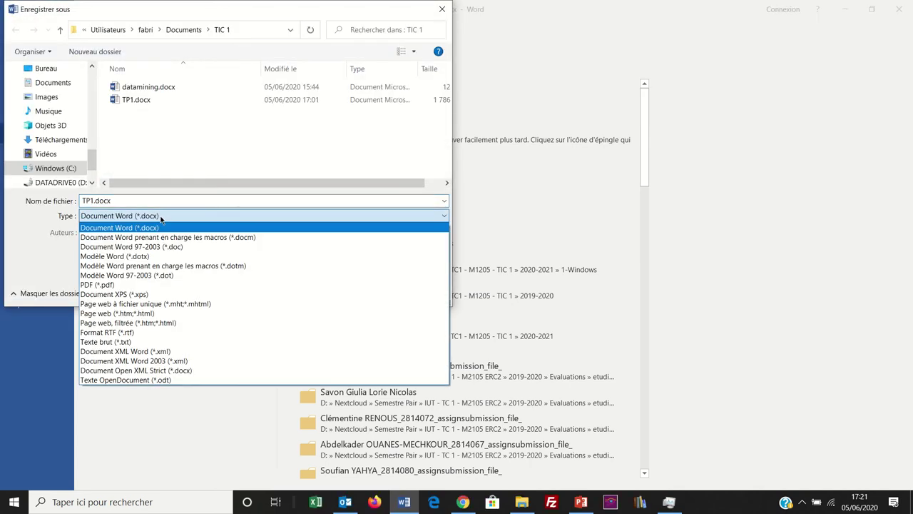
click(154, 316)
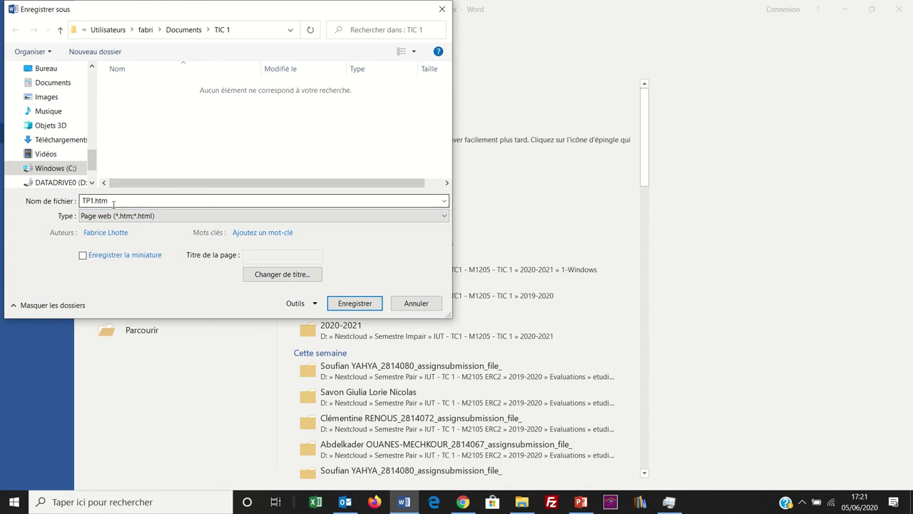
click(354, 305)
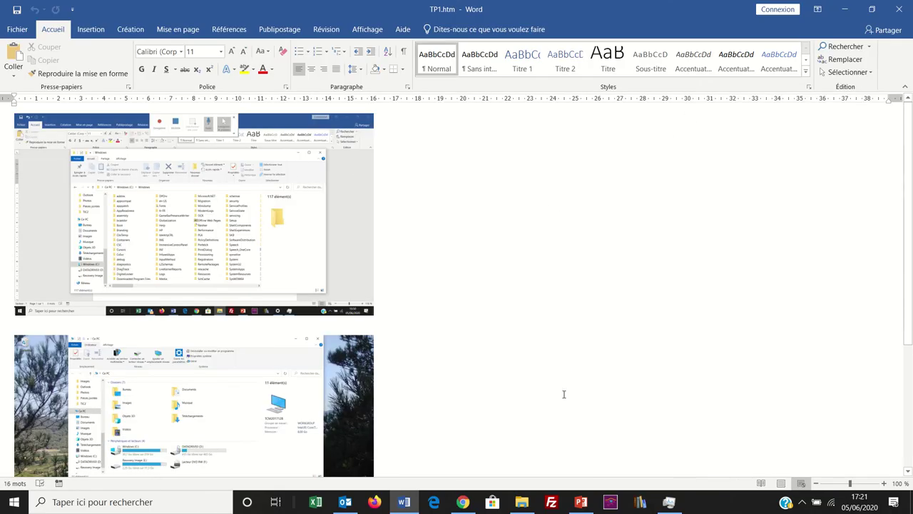
scroll(564, 394, down, 4)
scroll(564, 394, up, 4)
click(899, 12)
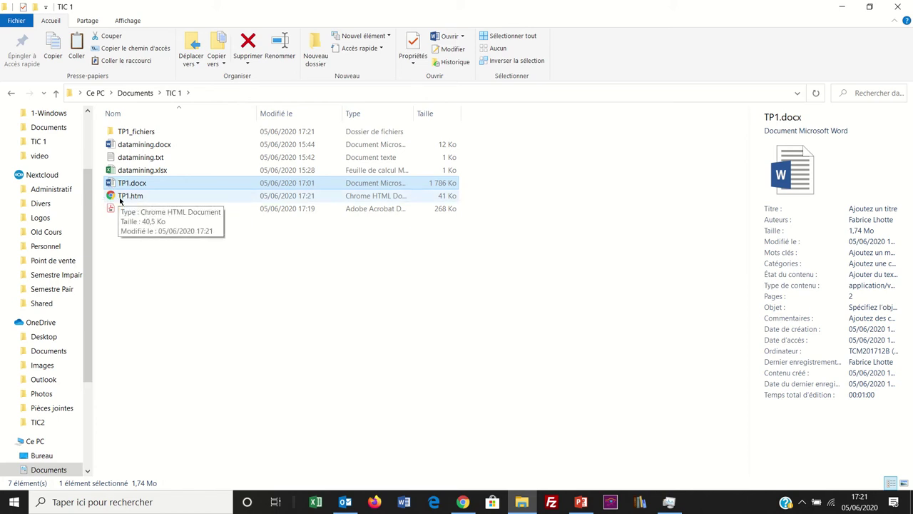
View TP1.htm in the web browser, close its page, and return to the TIC 1 folder.
double_click(119, 197)
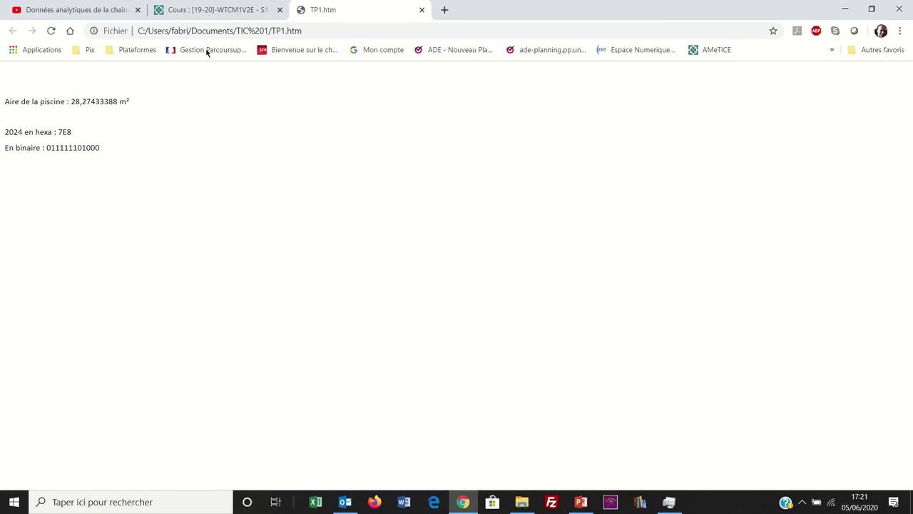
click(423, 10)
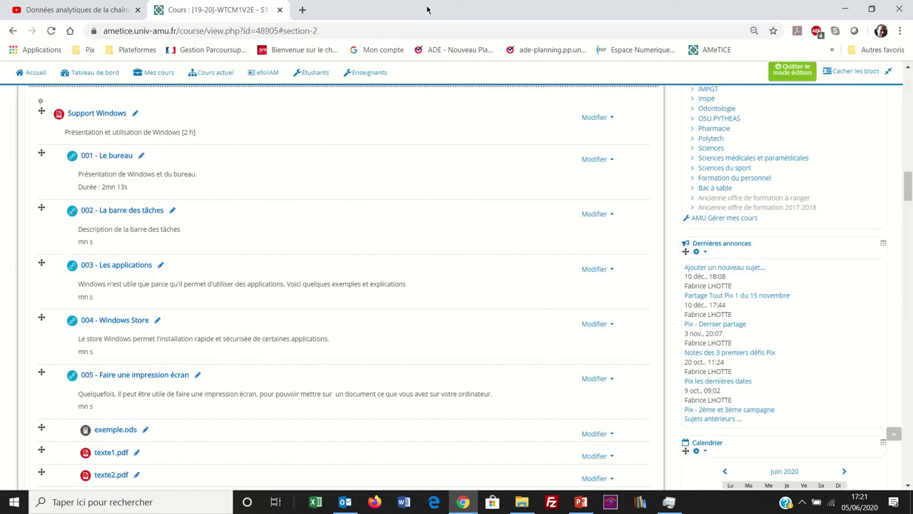
click(841, 13)
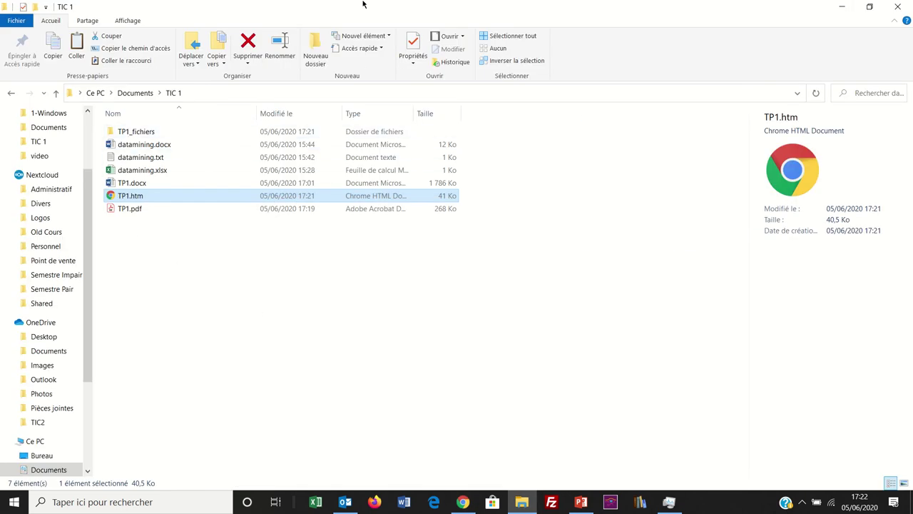
Reopen TP1.docx of the TIC 1 folder from Word's recent documents and switch it to the Page view.
mouse_move(365, 4)
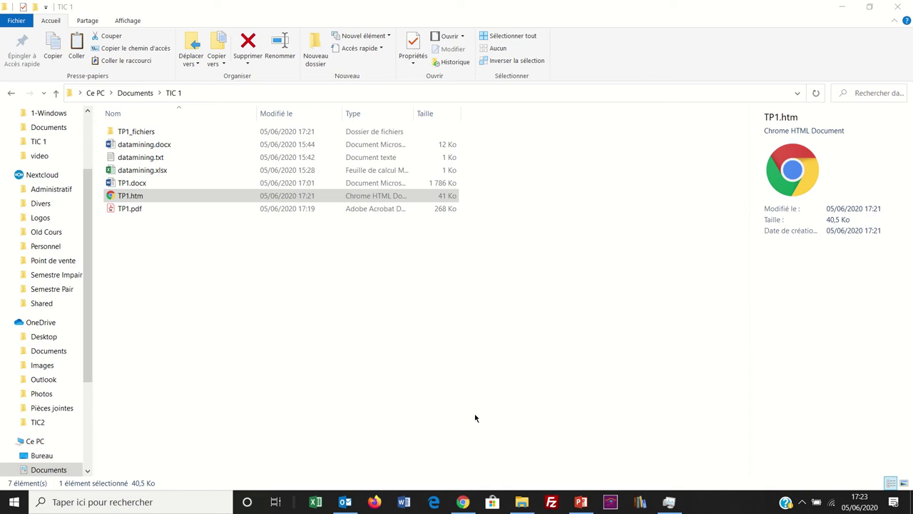
click(405, 502)
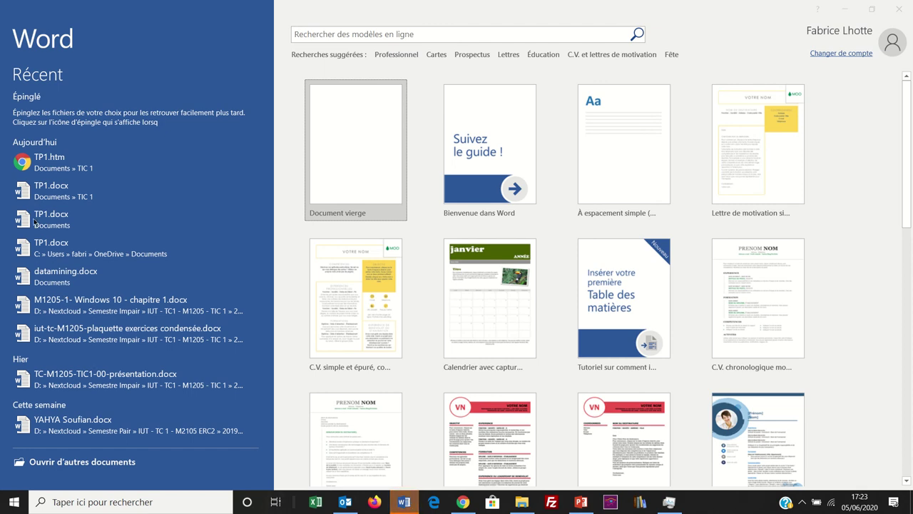
click(39, 190)
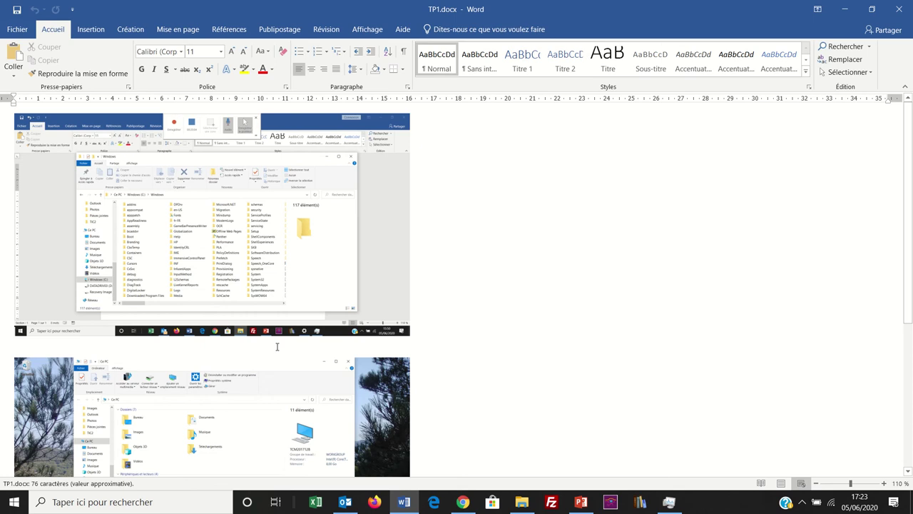
click(362, 33)
click(43, 72)
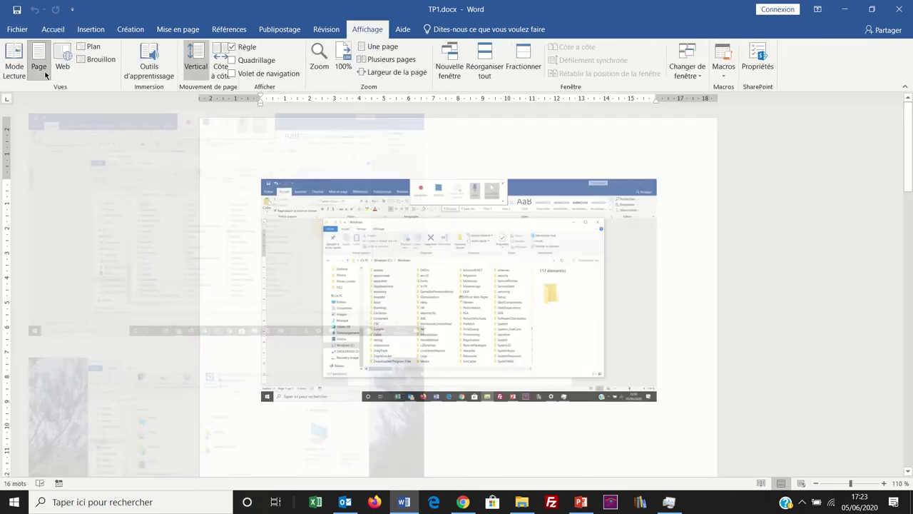
scroll(45, 74, down, 1)
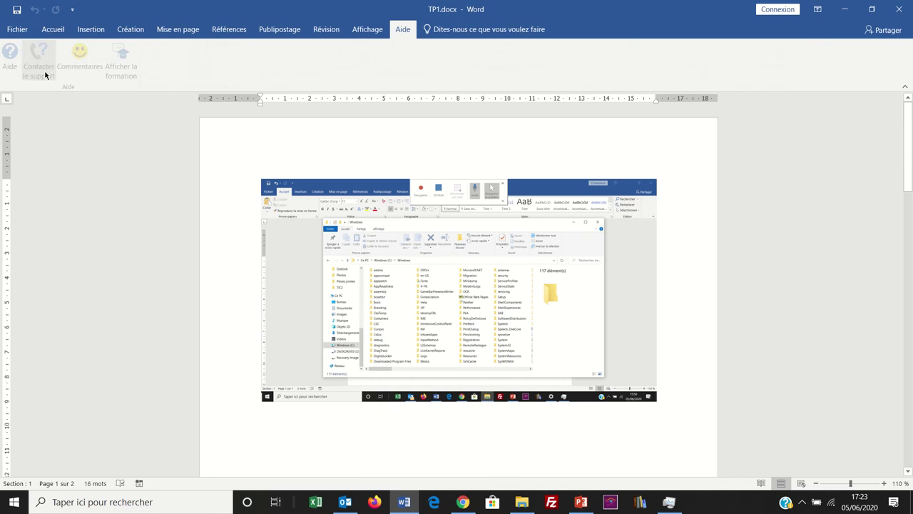
click(53, 29)
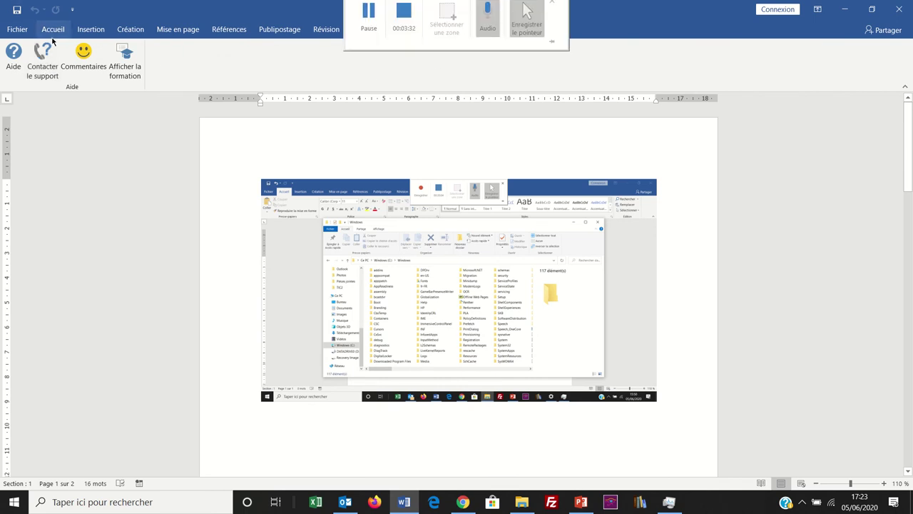
Save TP1.docx to the TIC 1 folder in RTF format as TP1.rtf and close the document.
scroll(112, 261, down, 10)
scroll(112, 264, up, 4)
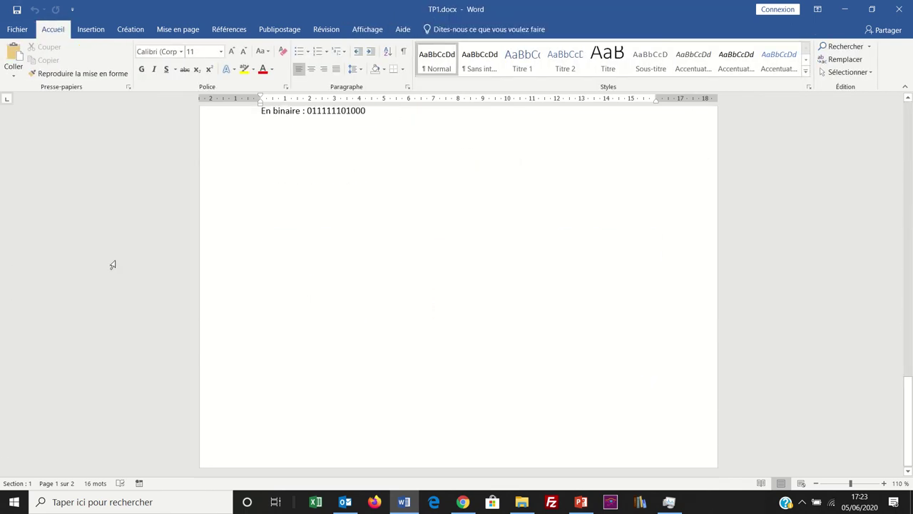
scroll(112, 264, down, 9)
scroll(112, 265, up, 1)
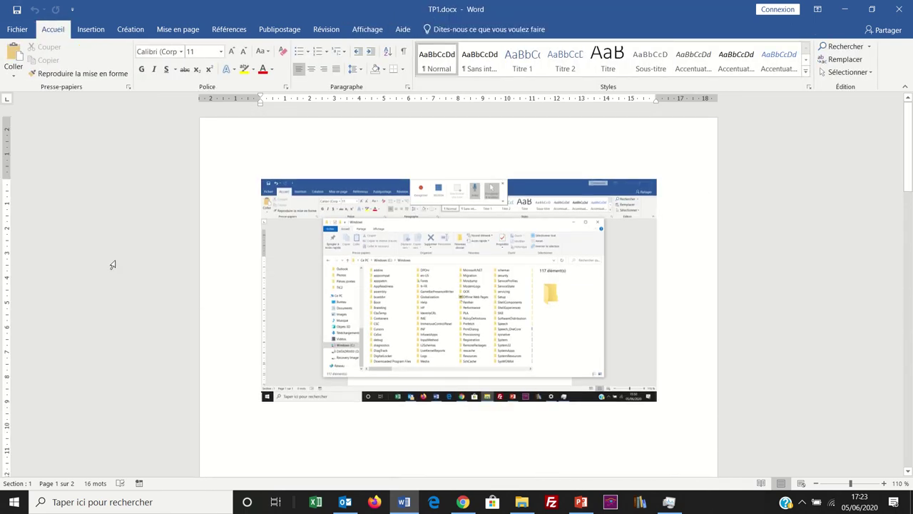
click(17, 30)
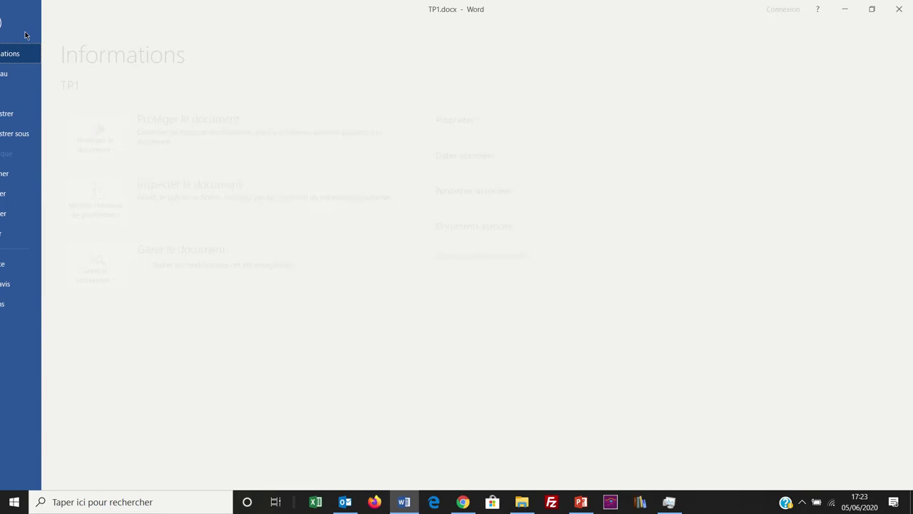
click(13, 134)
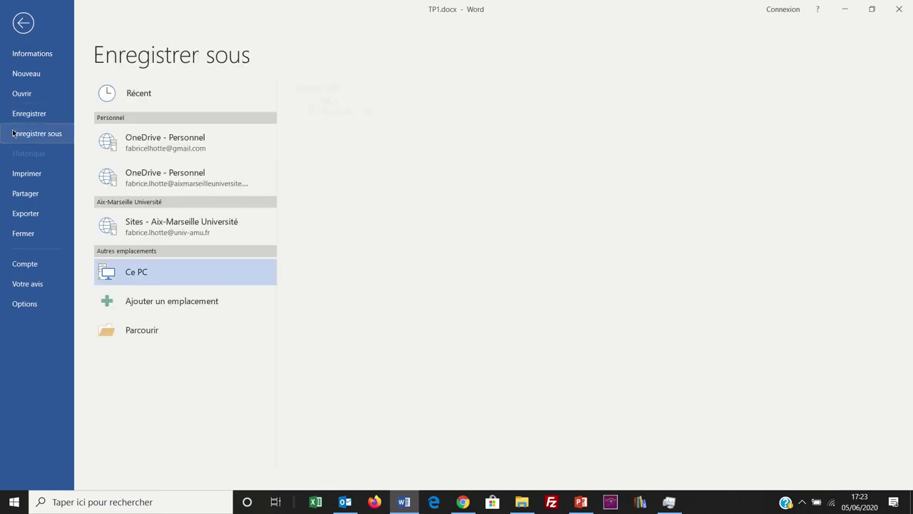
click(333, 105)
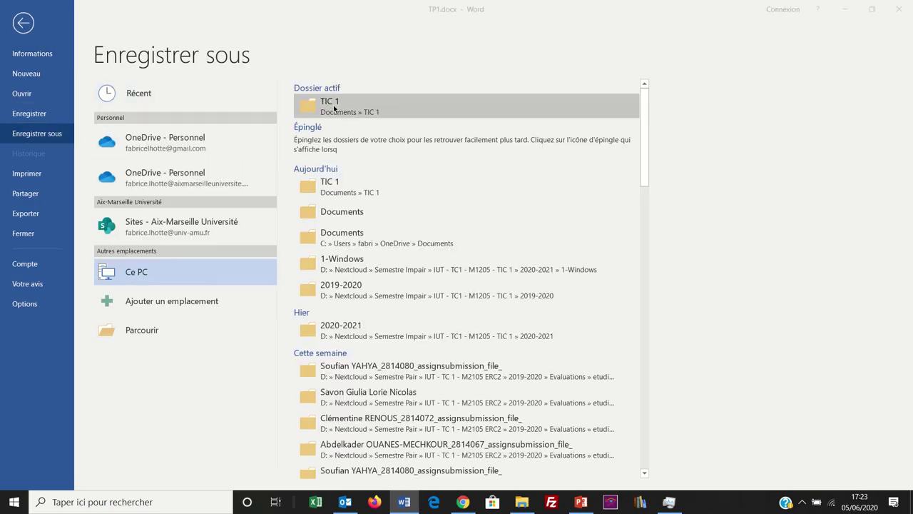
click(270, 216)
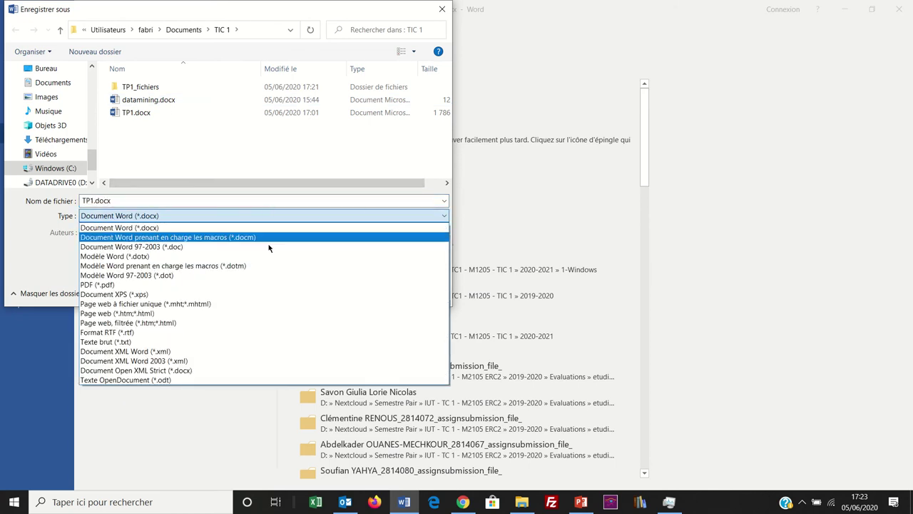
click(269, 333)
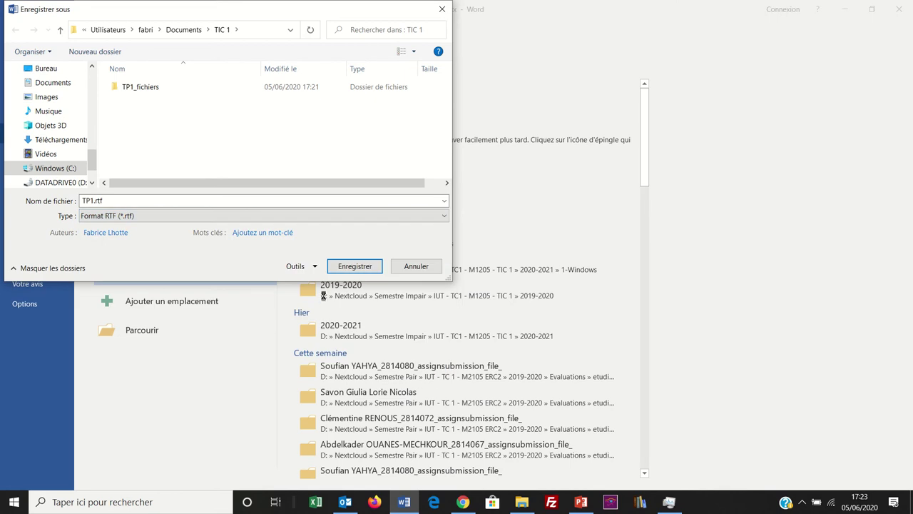
click(347, 267)
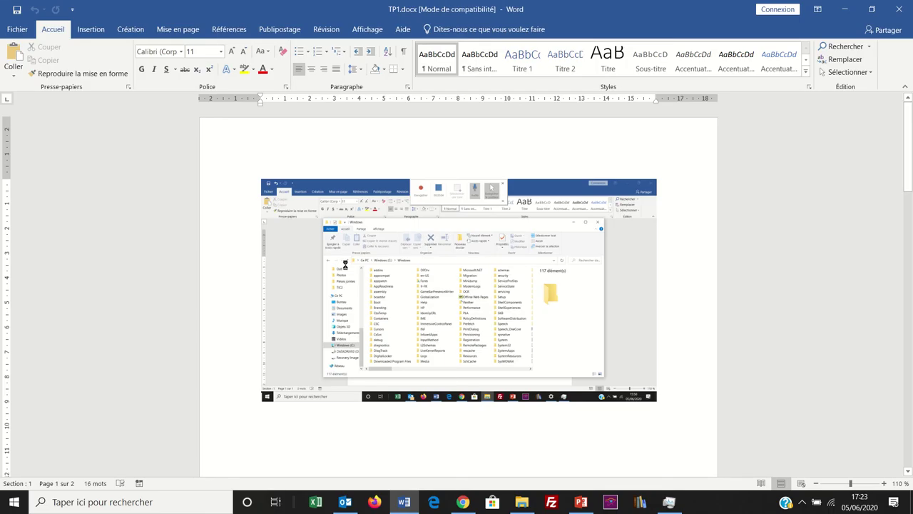
click(898, 11)
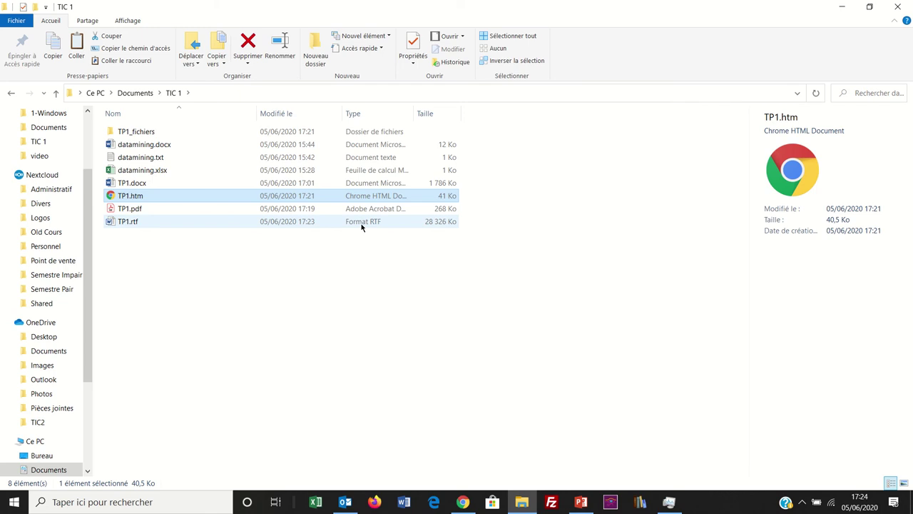
Open TP1.rtf from the TIC 1 folder to check the saved document, and close it.
double_click(124, 226)
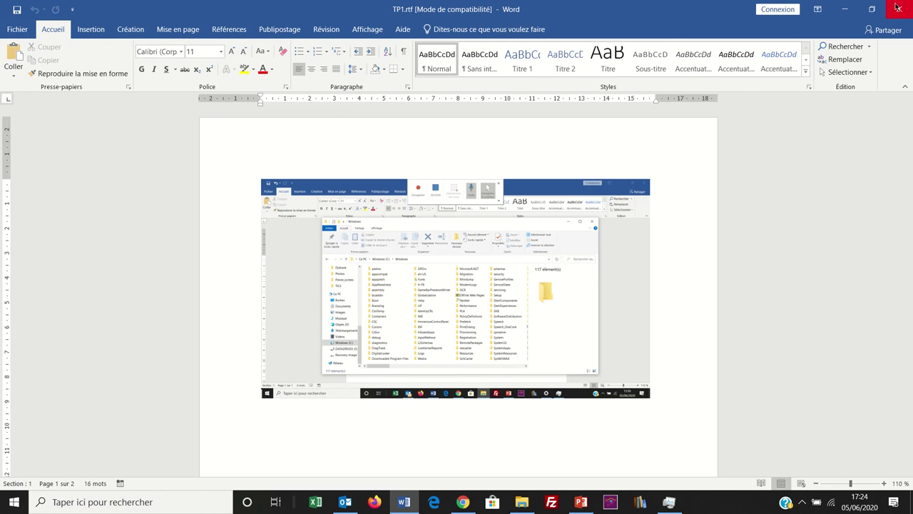
click(898, 7)
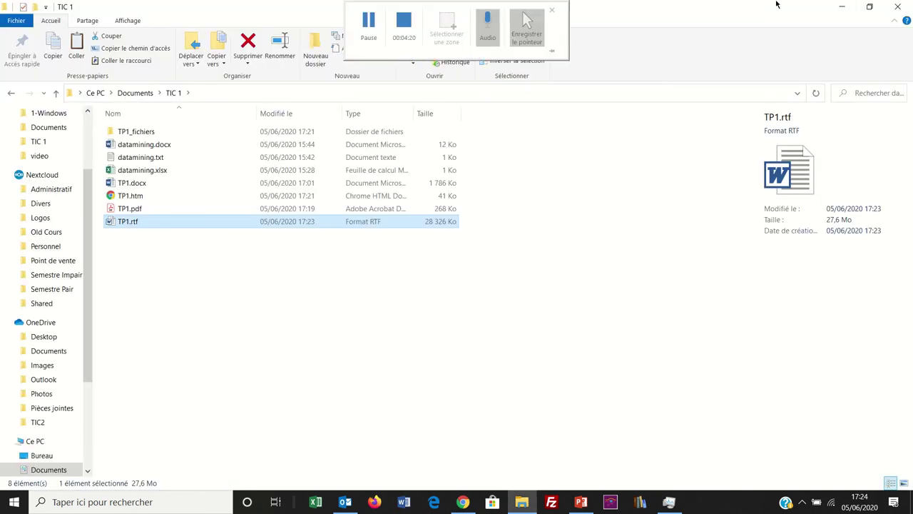
click(368, 21)
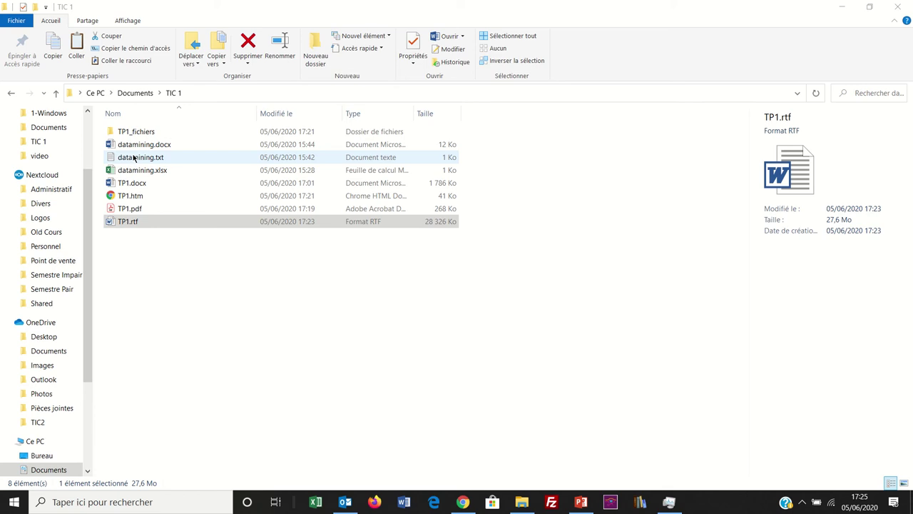
Open datamining.txt with Word using the Unicode (UTF-8) encoding, view its text, and close it.
right_click(133, 156)
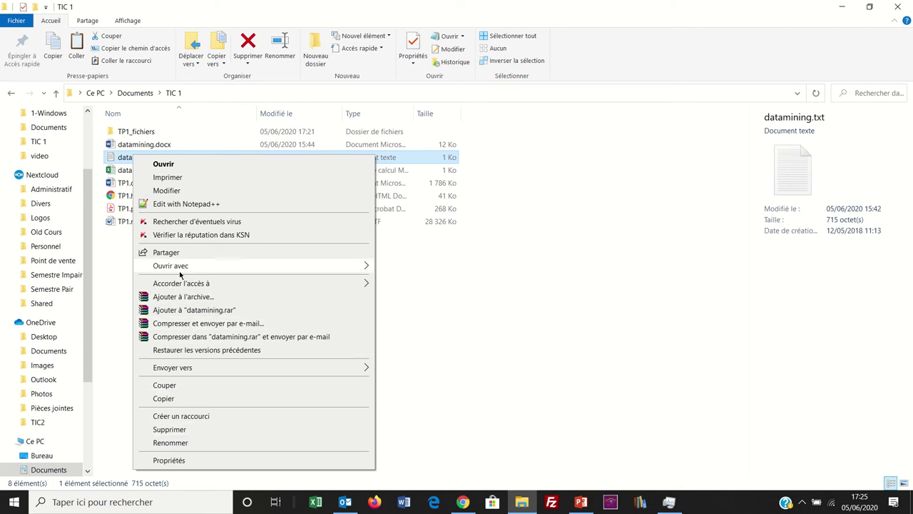
mouse_move(178, 268)
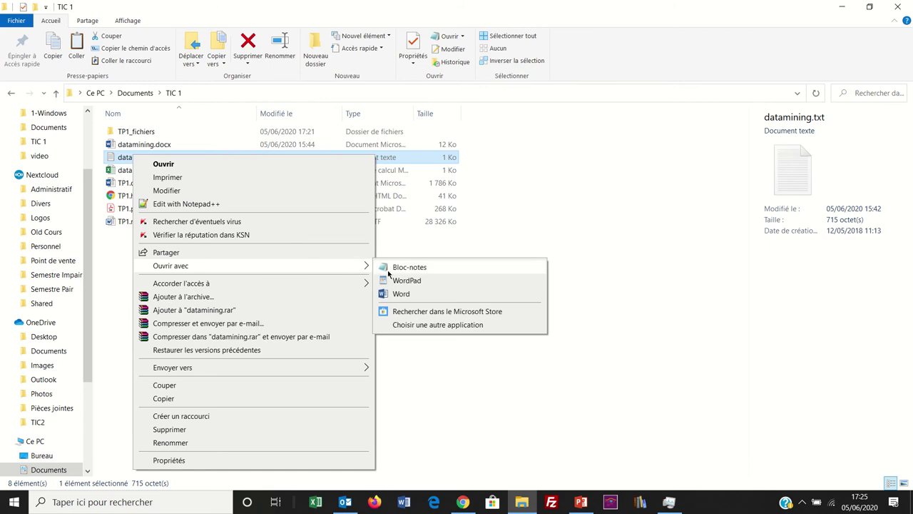
click(399, 294)
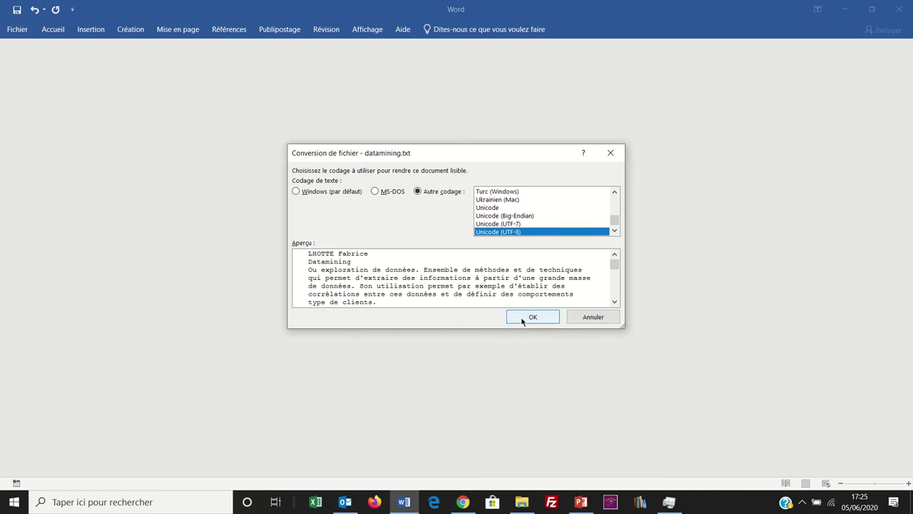
click(528, 316)
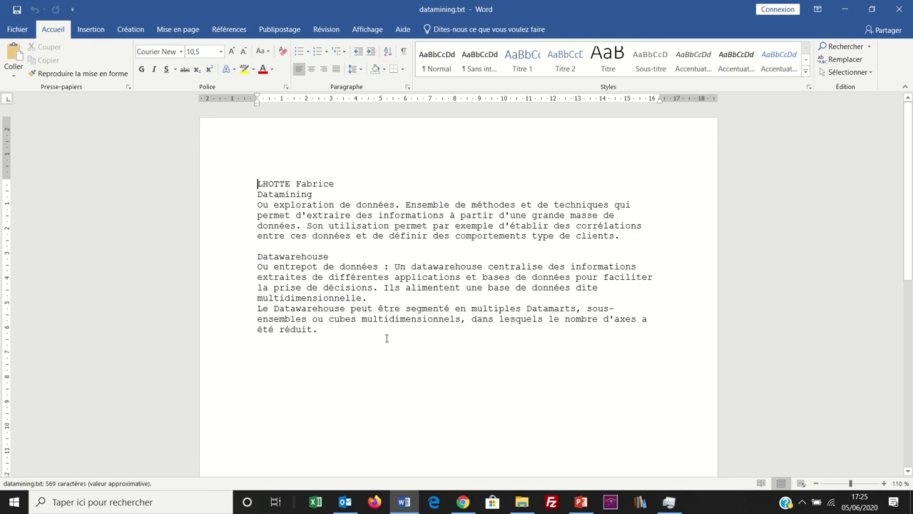
click(893, 11)
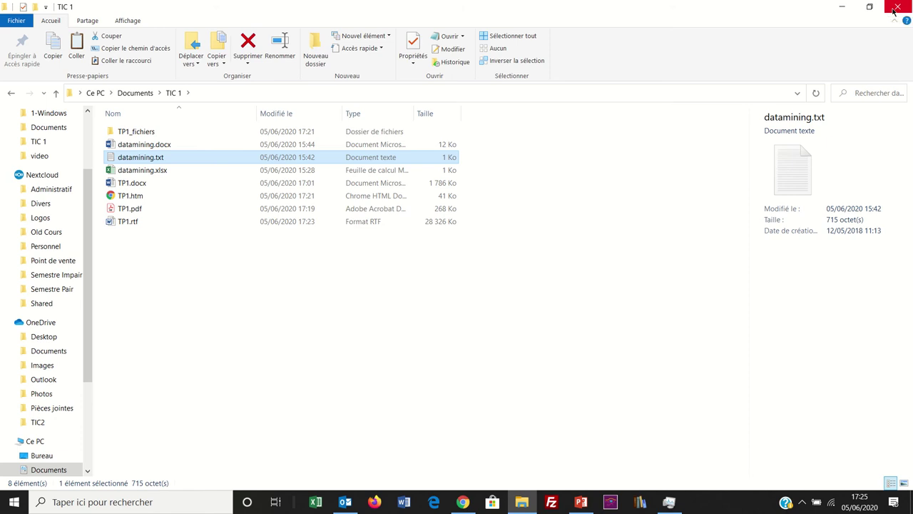
Choose another application for opening datamining.txt, expand the list of applications, and start browsing this PC for a program.
right_click(152, 161)
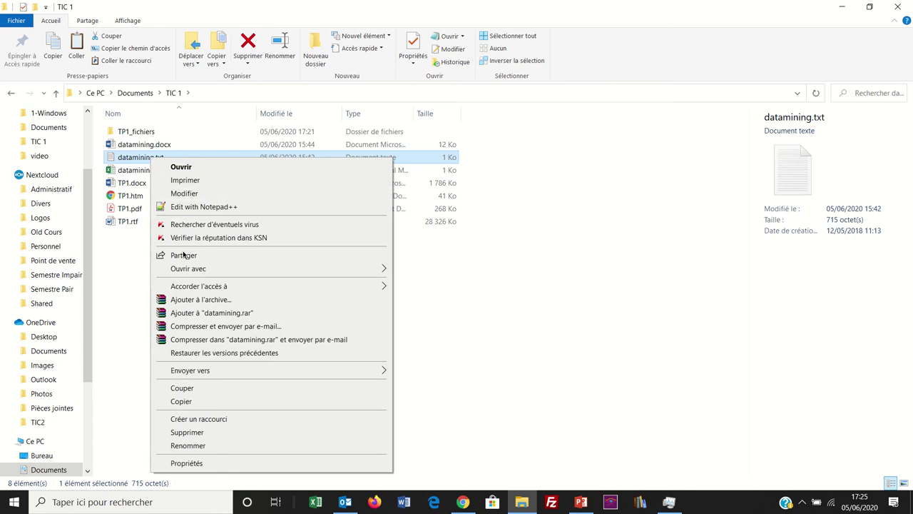
mouse_move(187, 271)
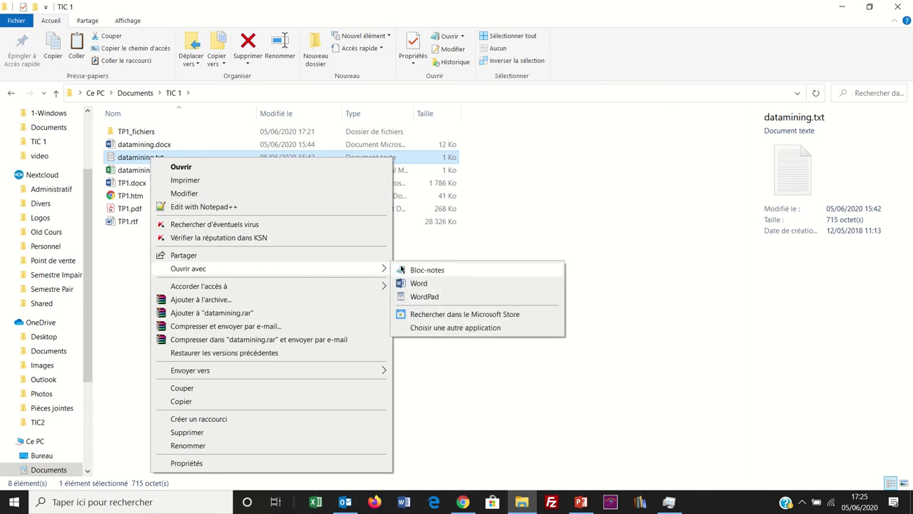
click(411, 327)
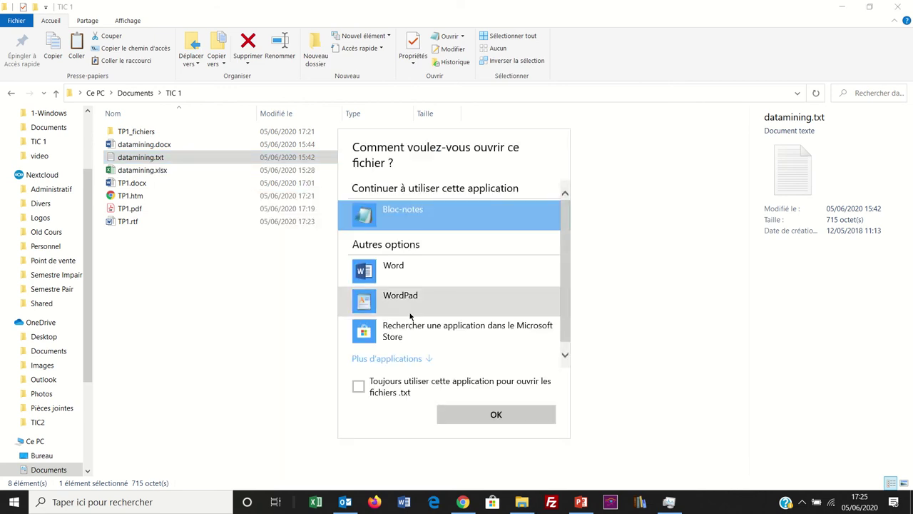
click(402, 360)
scroll(402, 365, down, 5)
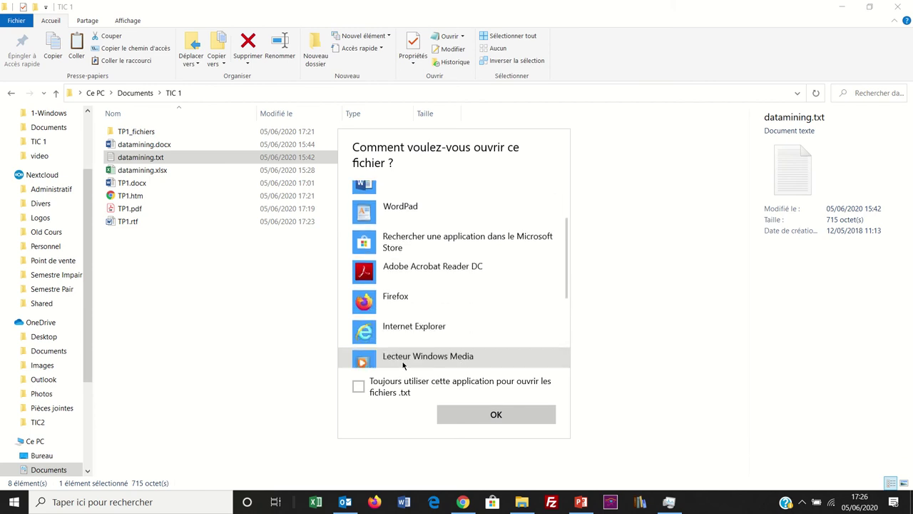
scroll(402, 366, down, 2)
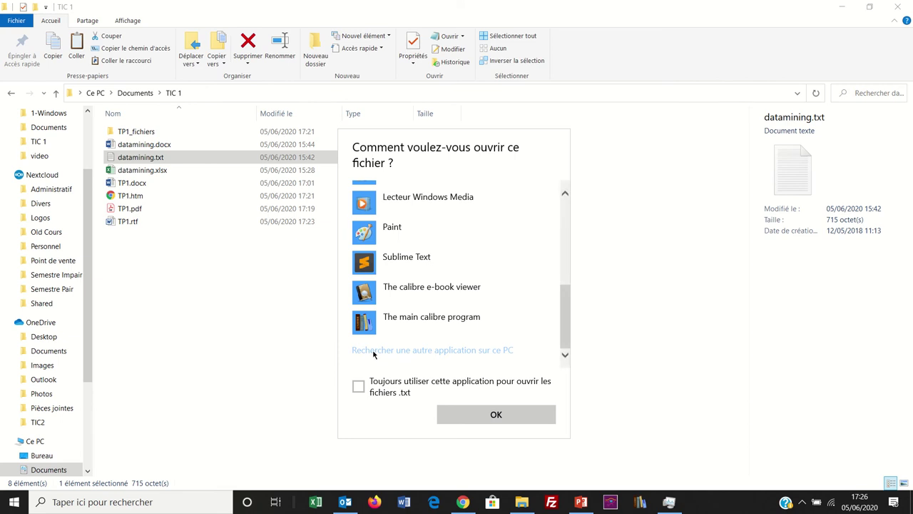
click(373, 350)
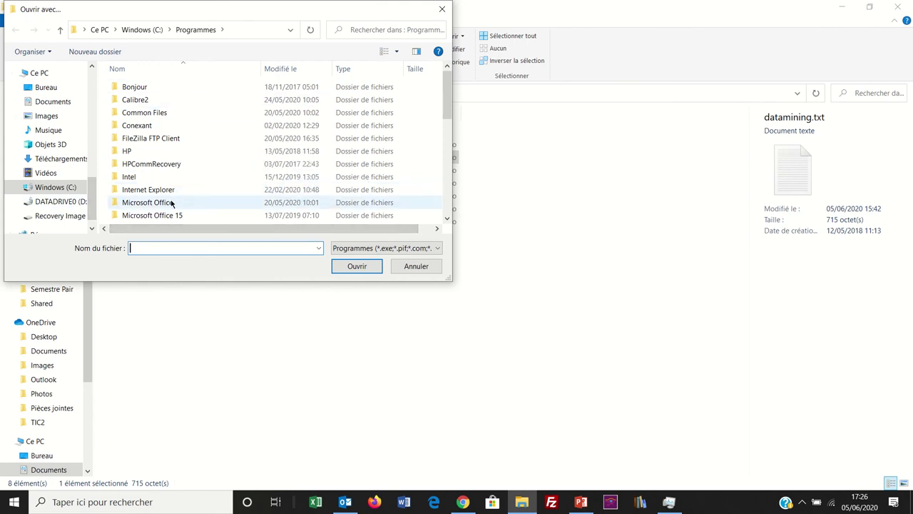
Browse from the Windows (C:) drive to its Programmes folder.
click(61, 191)
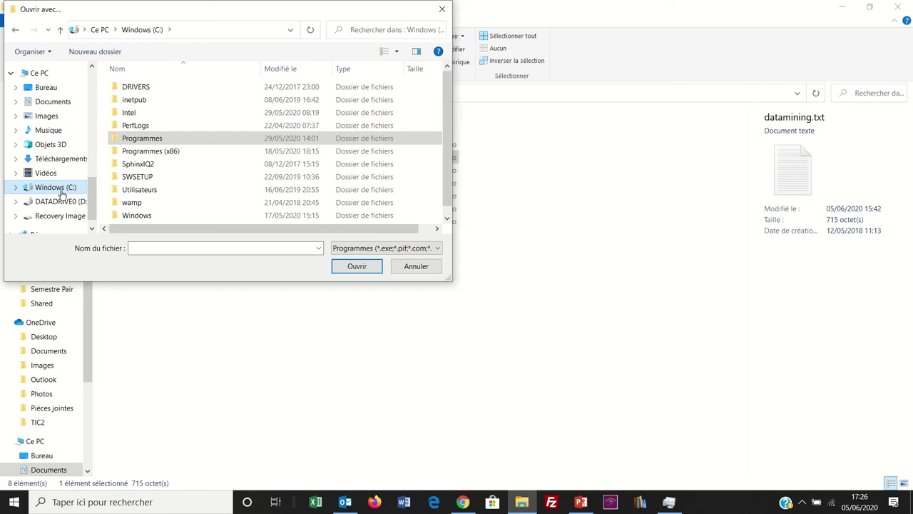
click(150, 141)
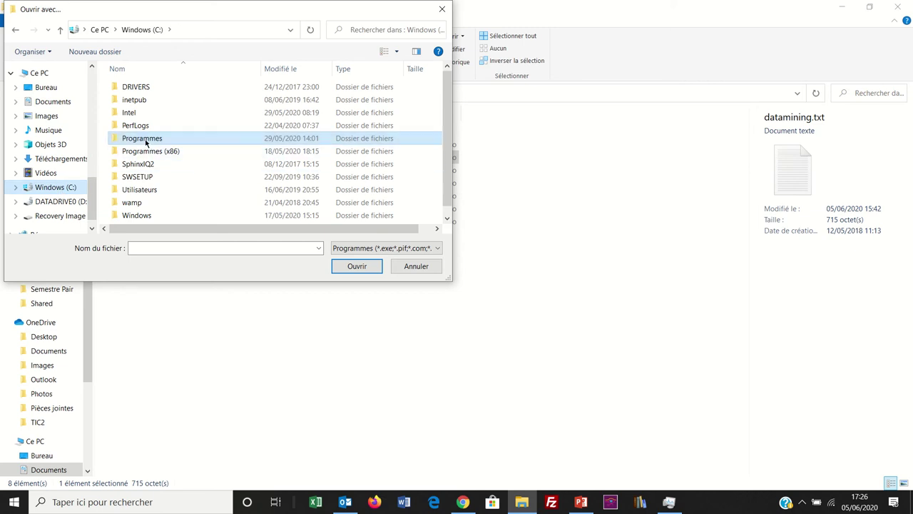
double_click(146, 139)
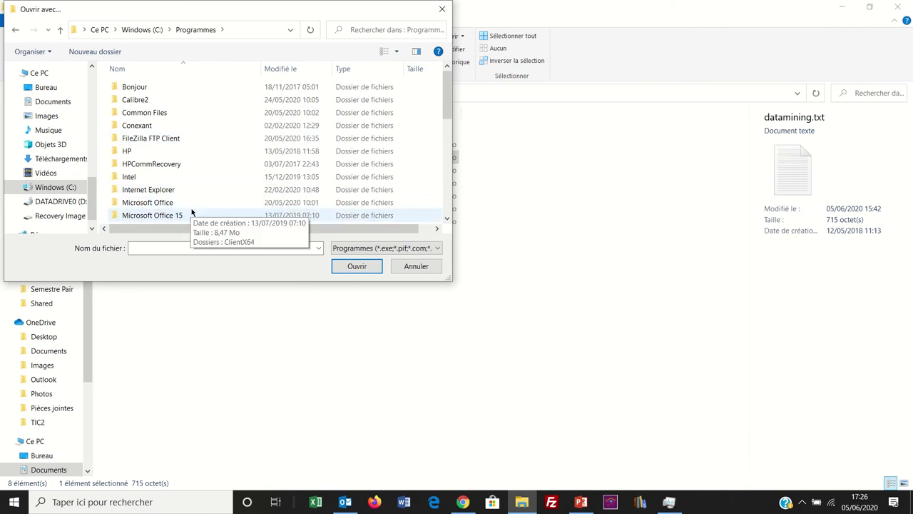
Look in the ClientX64 folder of Microsoft Office 15 for the program file, and return to the Programmes folder.
scroll(191, 211, down, 1)
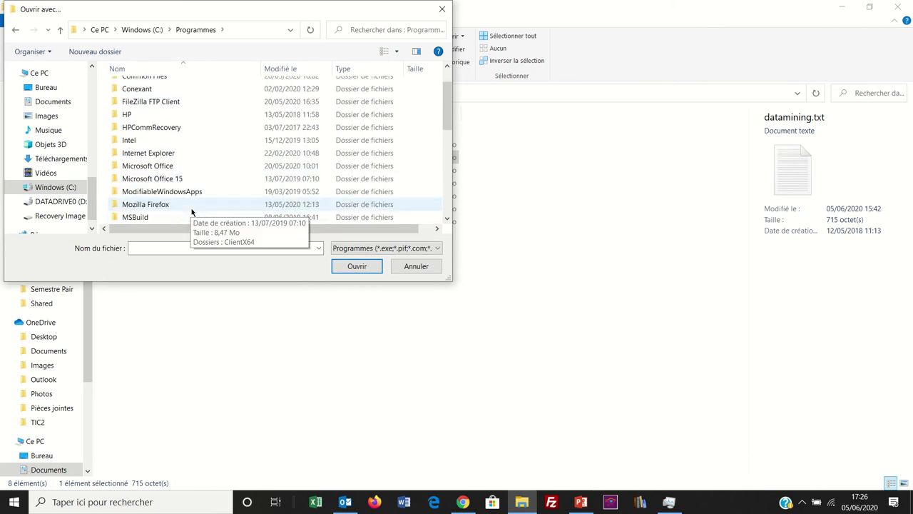
double_click(166, 180)
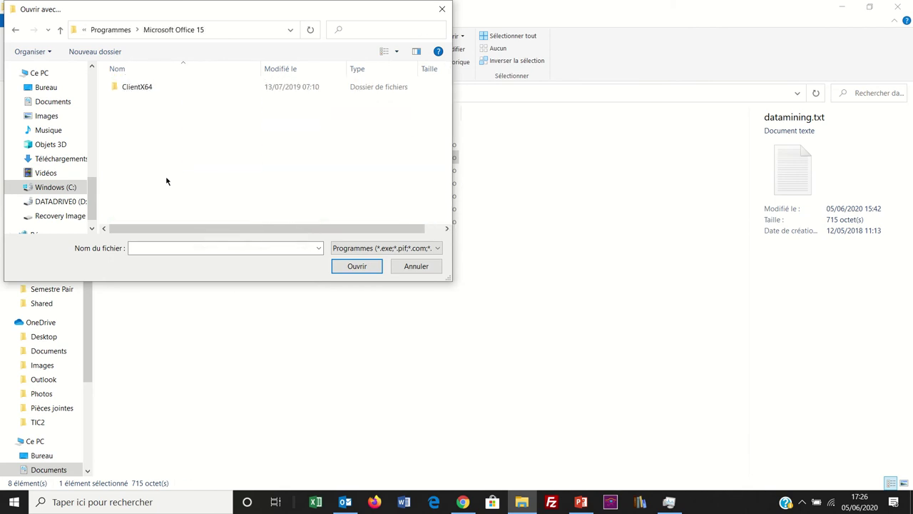
double_click(129, 89)
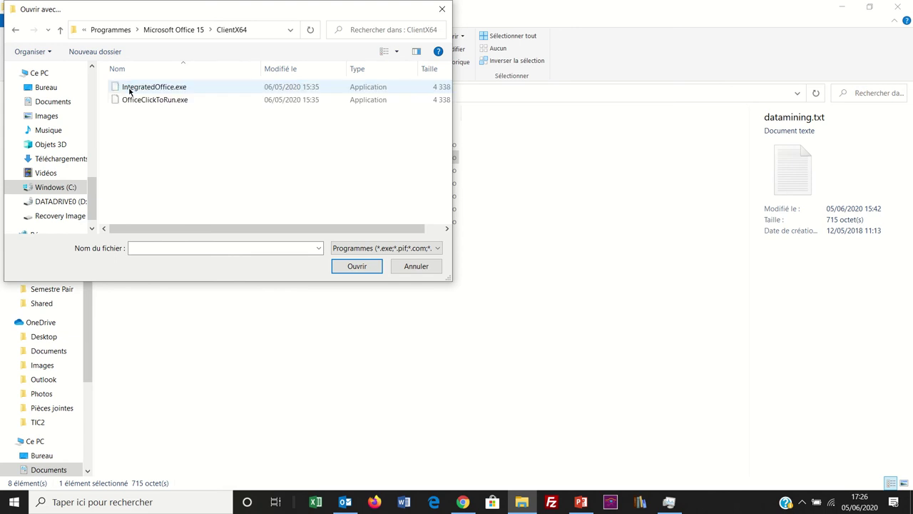
click(181, 30)
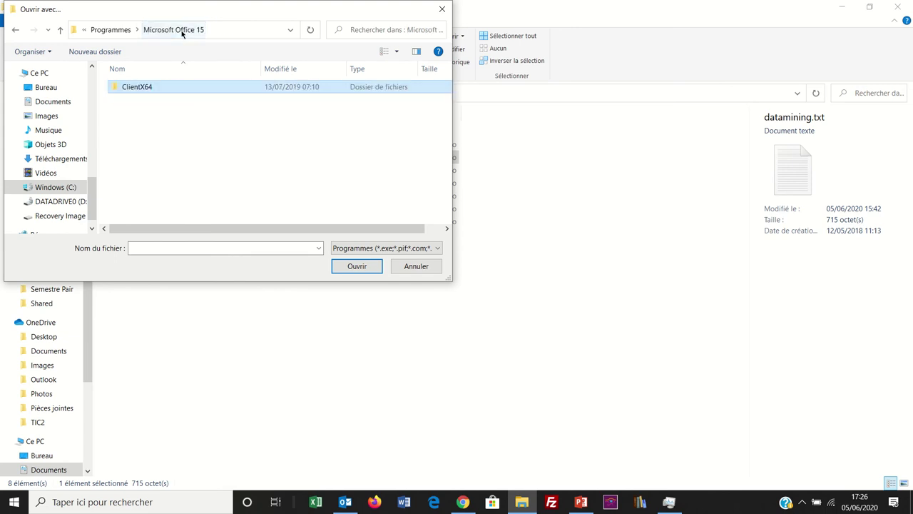
click(116, 33)
Browse from the Programmes folder through Microsoft Office and root to the Office16 folder.
double_click(161, 203)
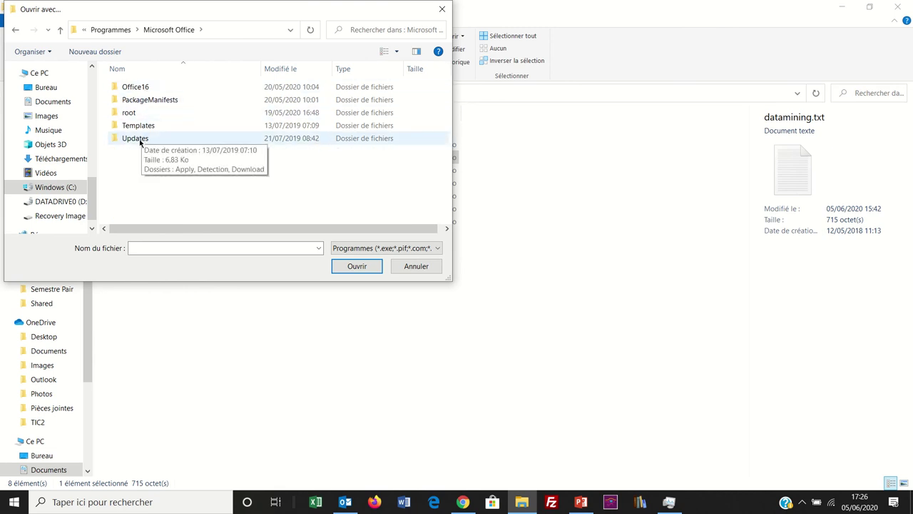
double_click(130, 112)
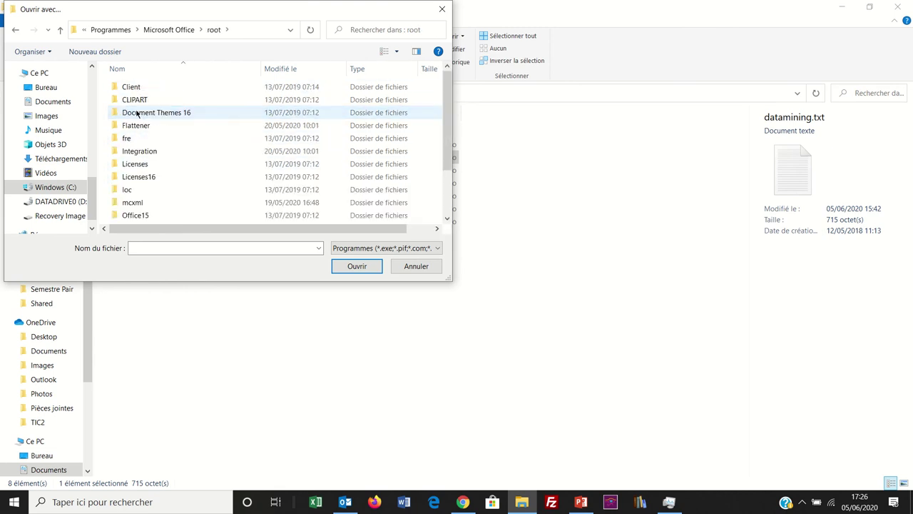
scroll(137, 114, down, 2)
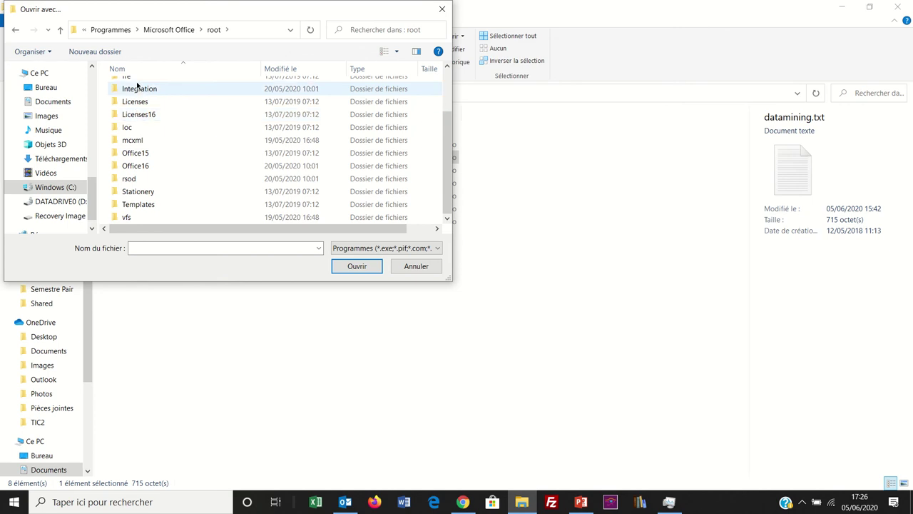
double_click(136, 165)
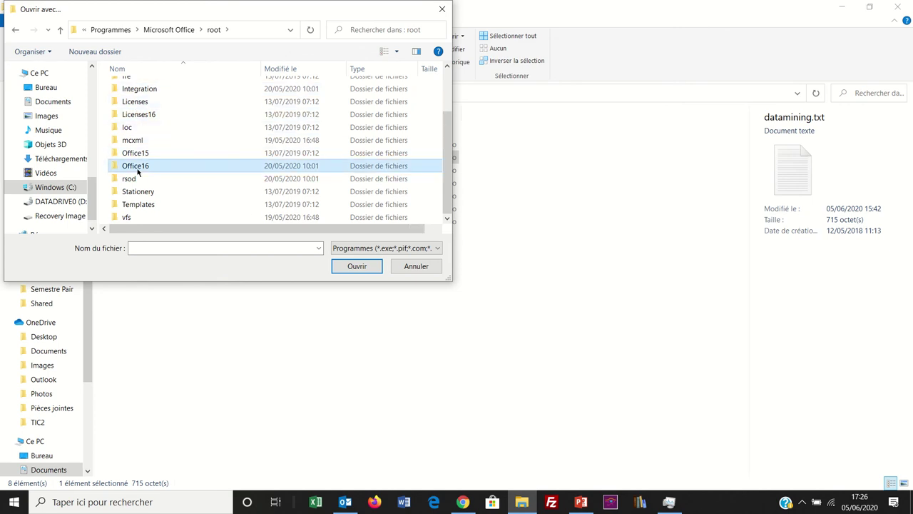
Find POWERPNT.EXE in the Office16 folder and open datamining.txt with it.
scroll(137, 172, down, 4)
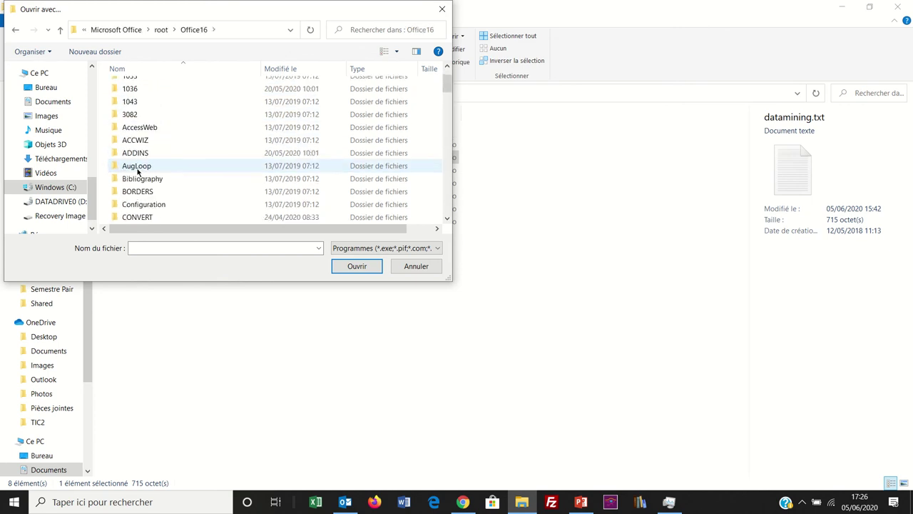
scroll(137, 171, down, 12)
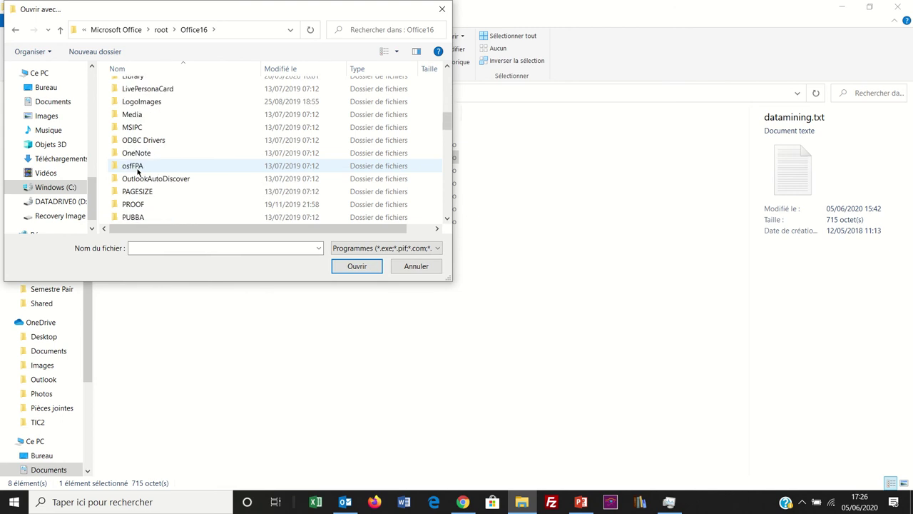
scroll(138, 171, down, 1)
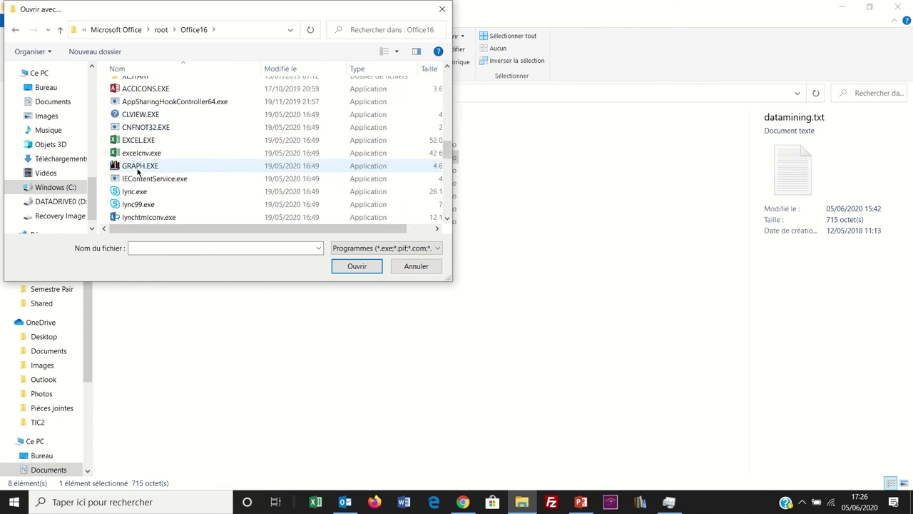
scroll(137, 172, down, 3)
scroll(138, 171, down, 2)
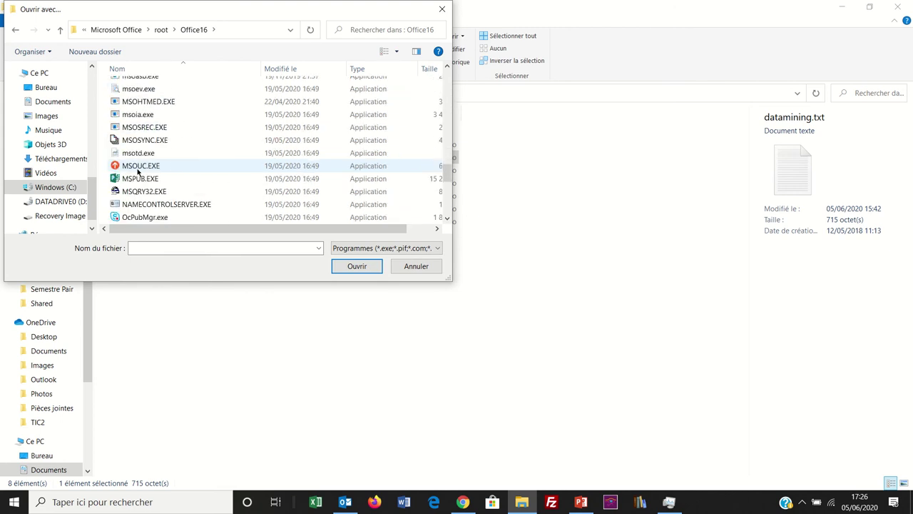
scroll(138, 171, down, 1)
scroll(138, 171, down, 2)
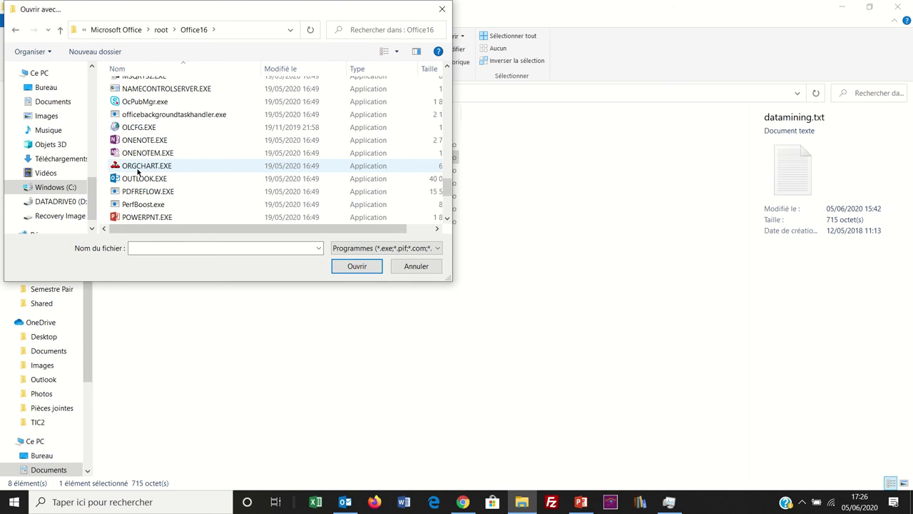
scroll(138, 171, down, 1)
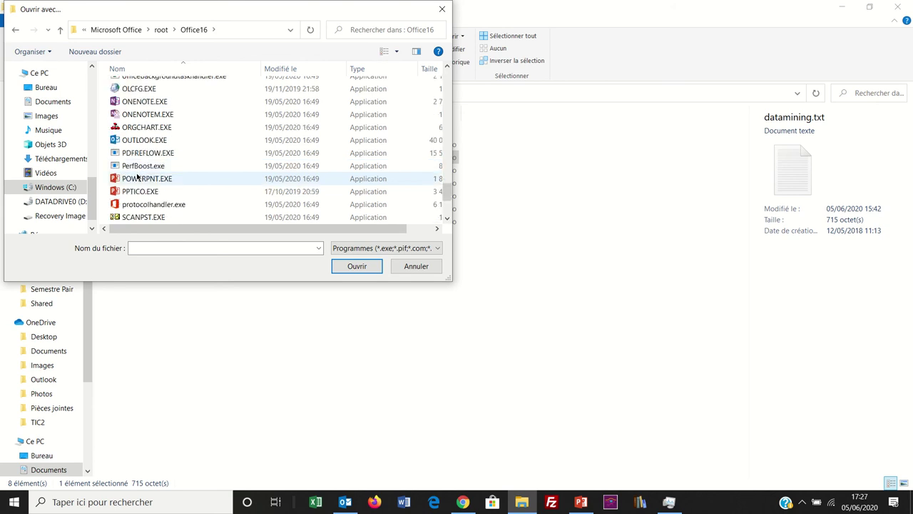
click(137, 178)
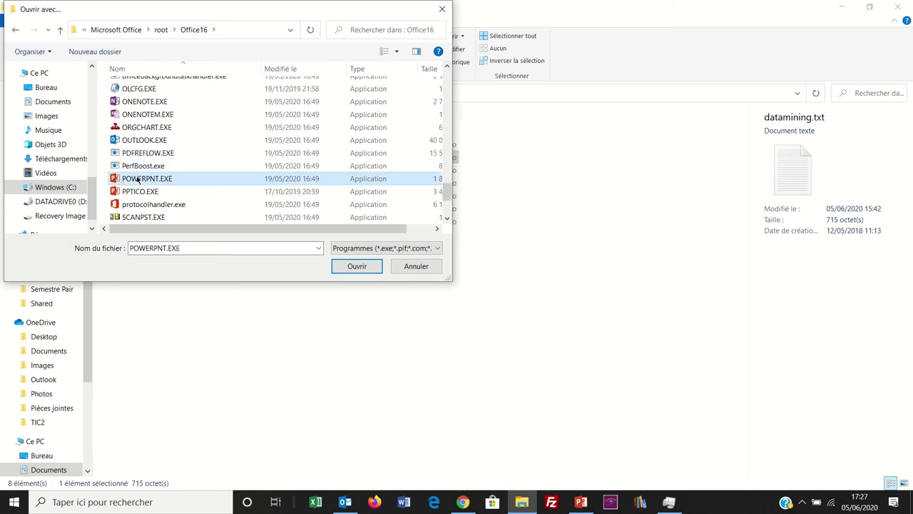
click(372, 266)
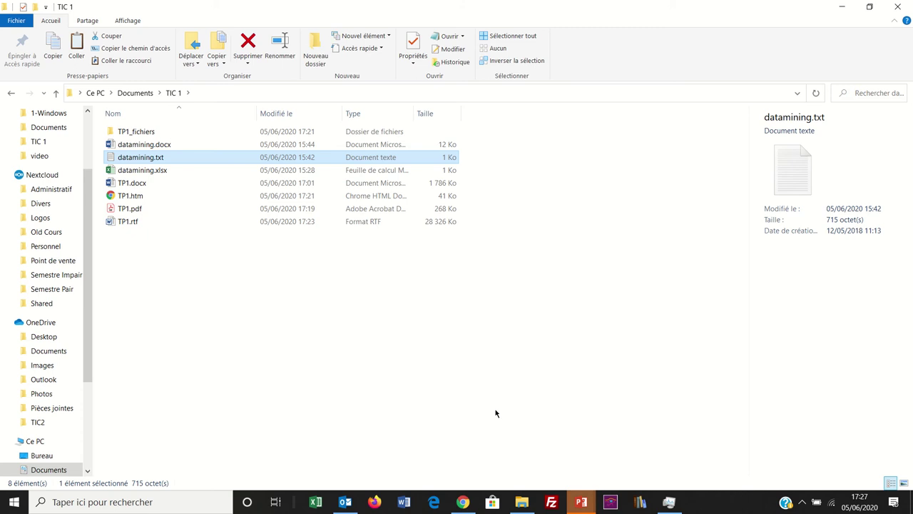
Switch to PowerPoint, examine how the text of datamining.txt is spread over slides 2 to 6, and close the presentation.
click(578, 492)
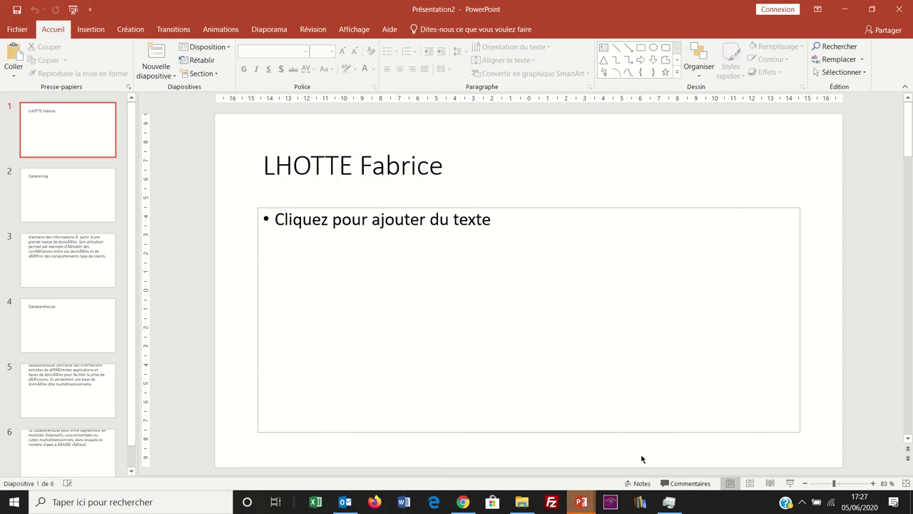
click(642, 459)
click(103, 218)
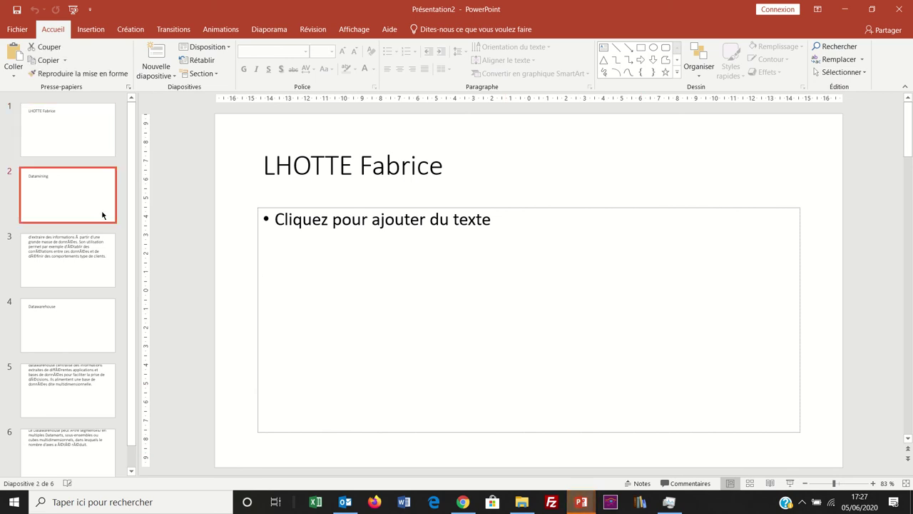
click(97, 250)
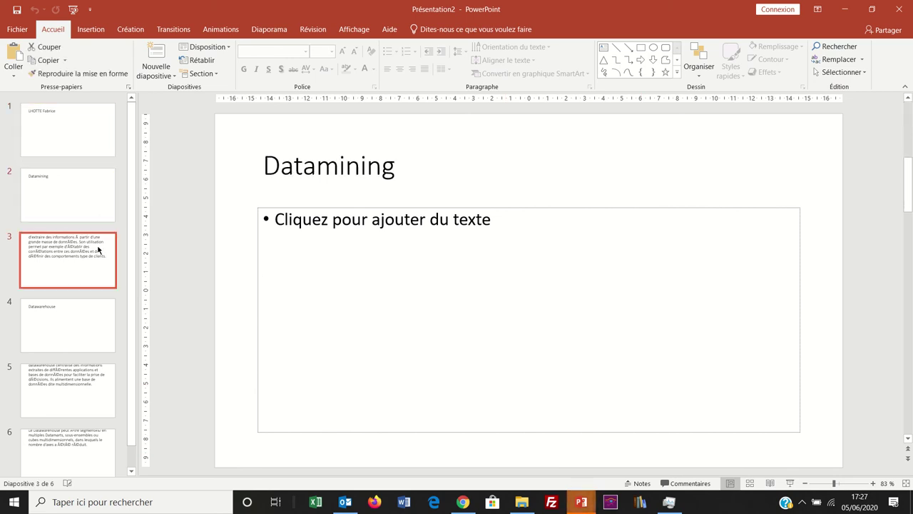
click(93, 309)
click(90, 389)
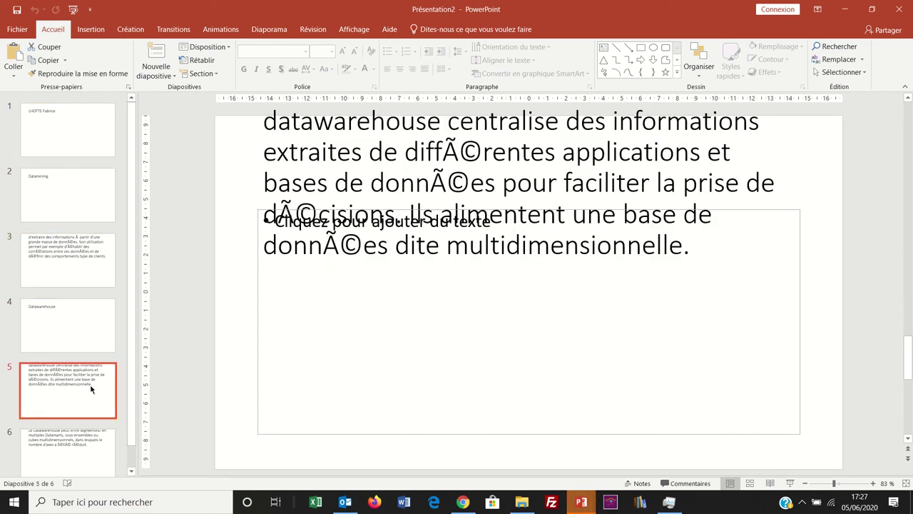
click(89, 456)
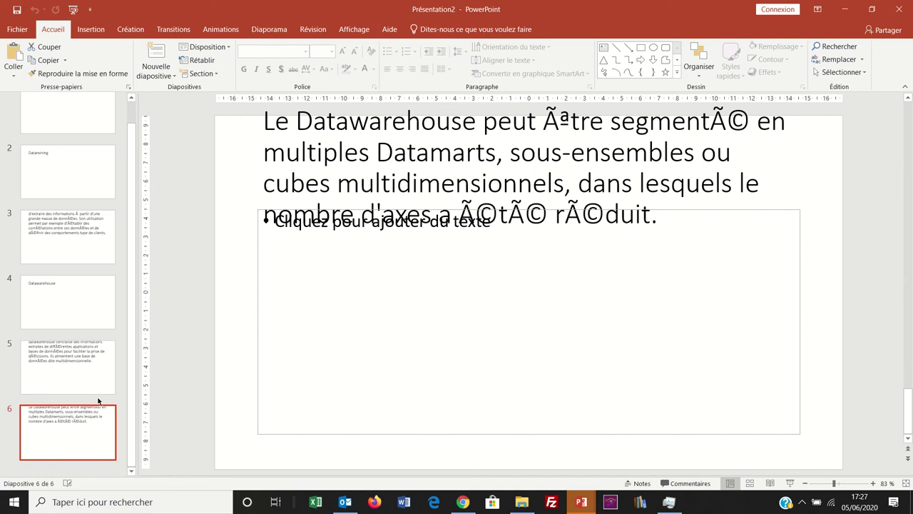
click(97, 380)
click(81, 316)
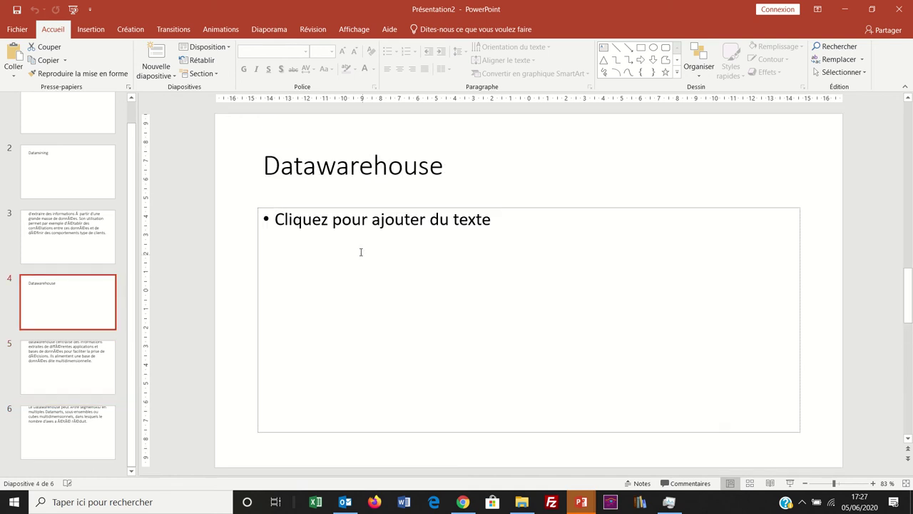
click(114, 255)
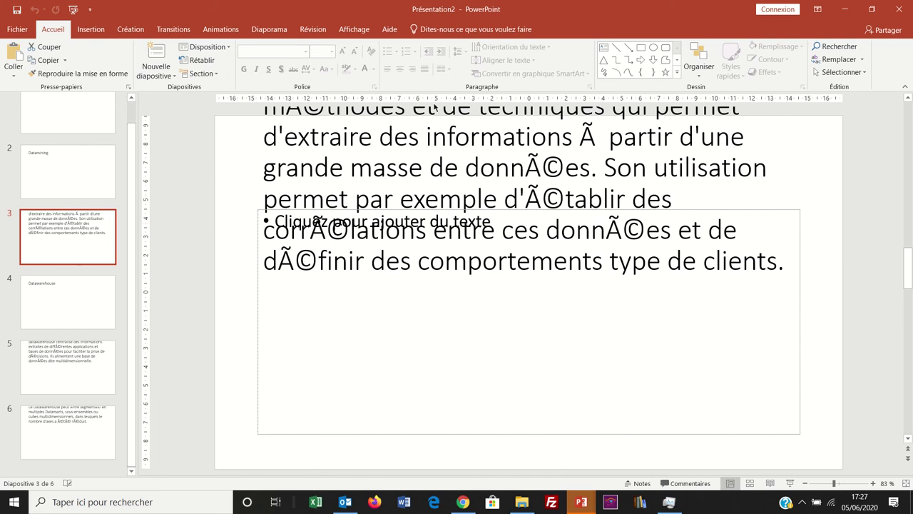
click(897, 12)
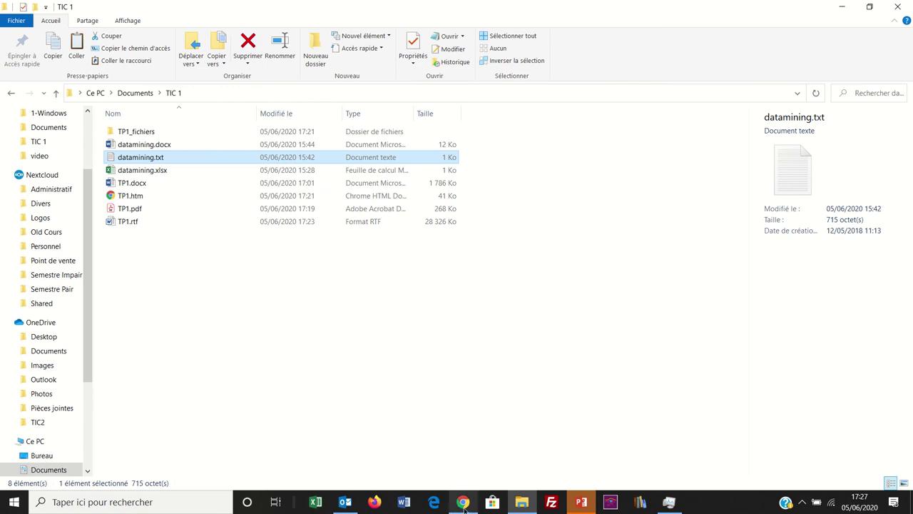
Choose another application for datamining.txt again, expand the list of applications, and browse this PC for a program.
right_click(153, 162)
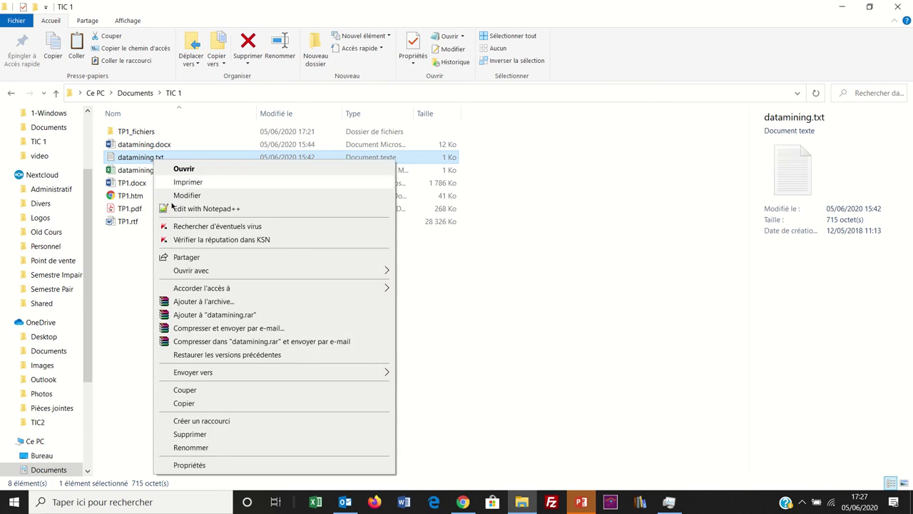
mouse_move(196, 275)
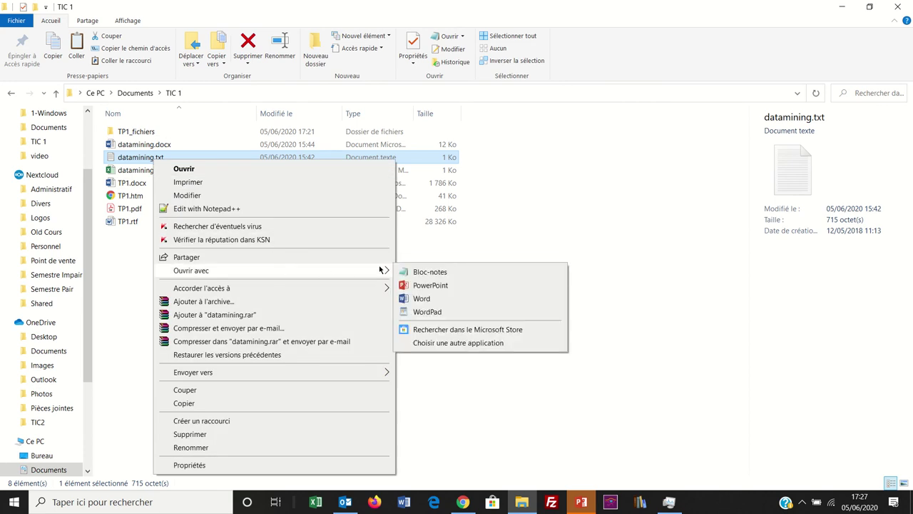
click(418, 343)
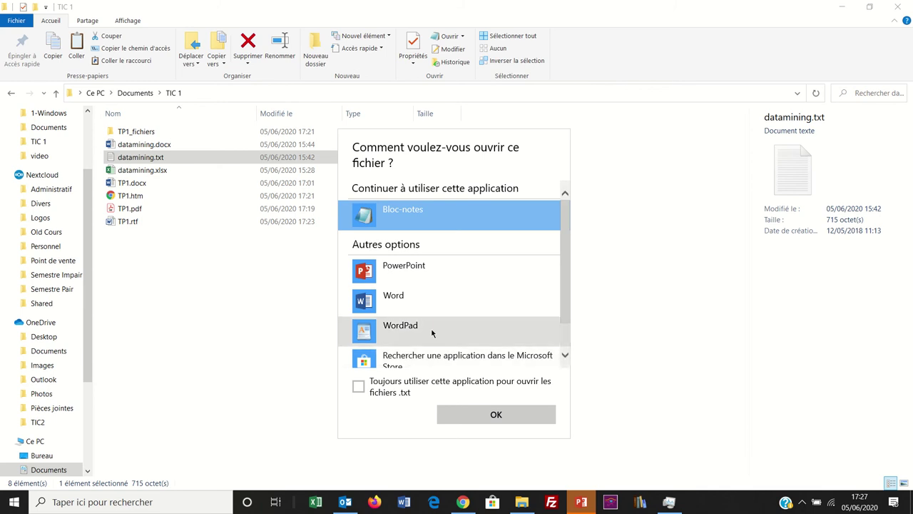
scroll(435, 330, down, 2)
click(388, 350)
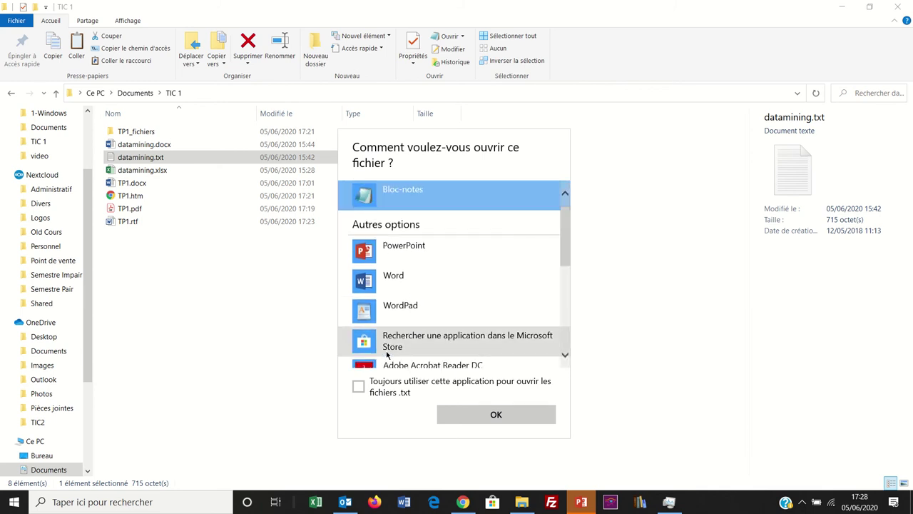
scroll(387, 355, down, 3)
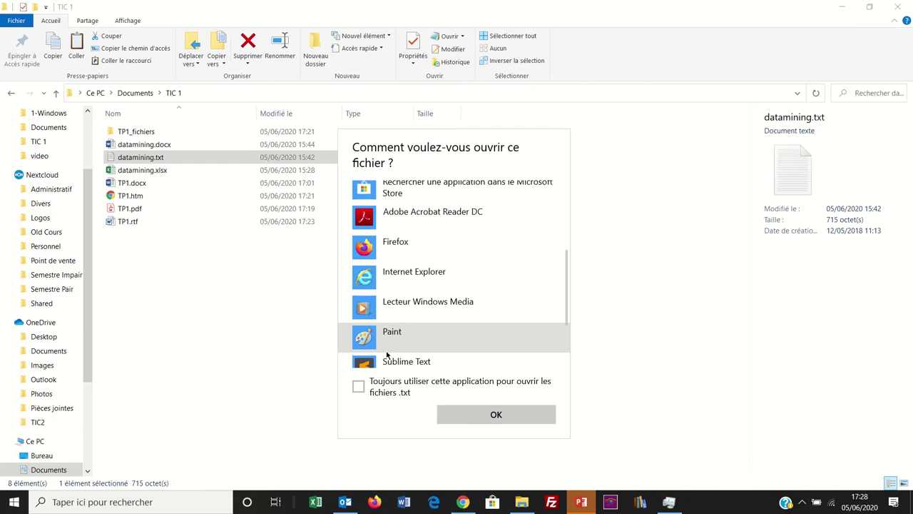
scroll(388, 354, down, 2)
scroll(388, 355, down, 2)
click(388, 351)
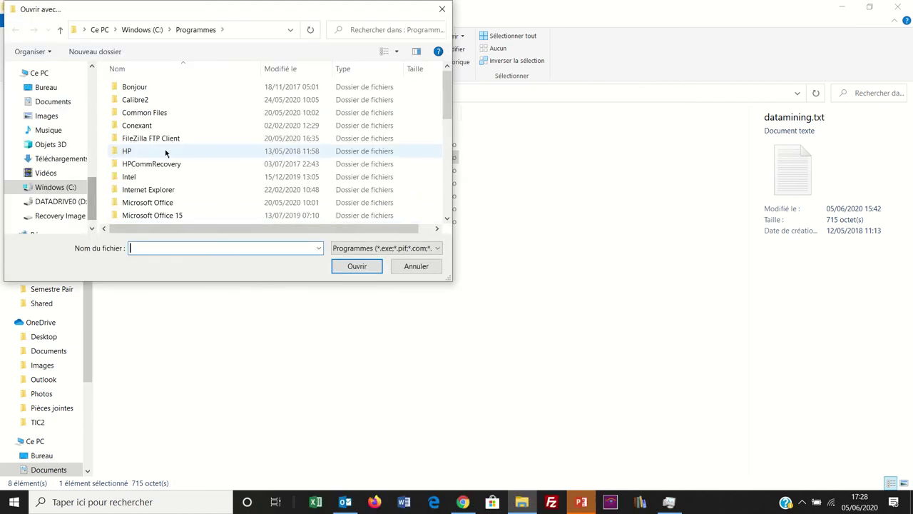
Go into Microsoft Office under Programmes once more and reach the Office16 folder inside root.
scroll(166, 152, down, 2)
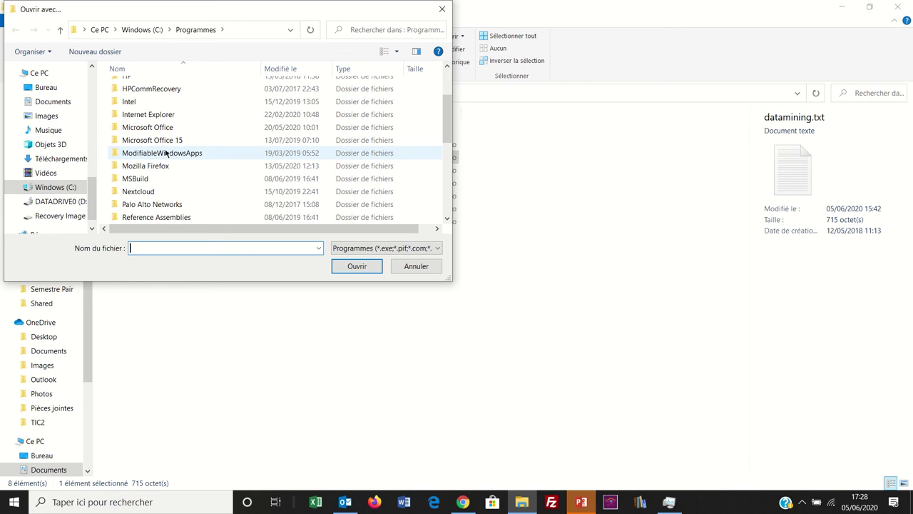
double_click(159, 127)
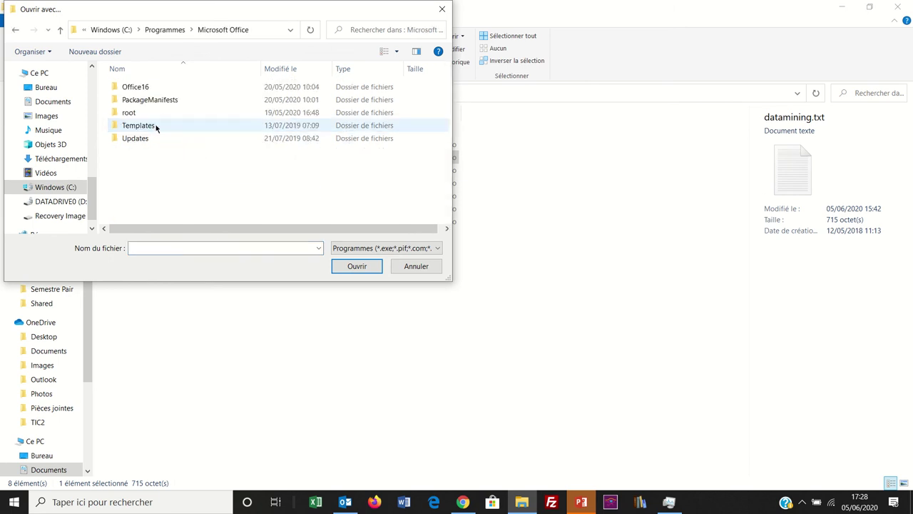
double_click(146, 112)
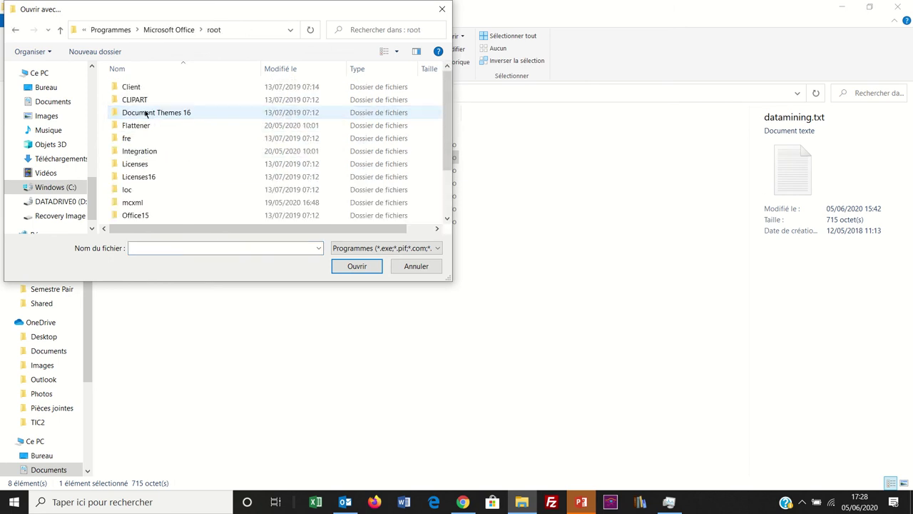
scroll(150, 178, down, 1)
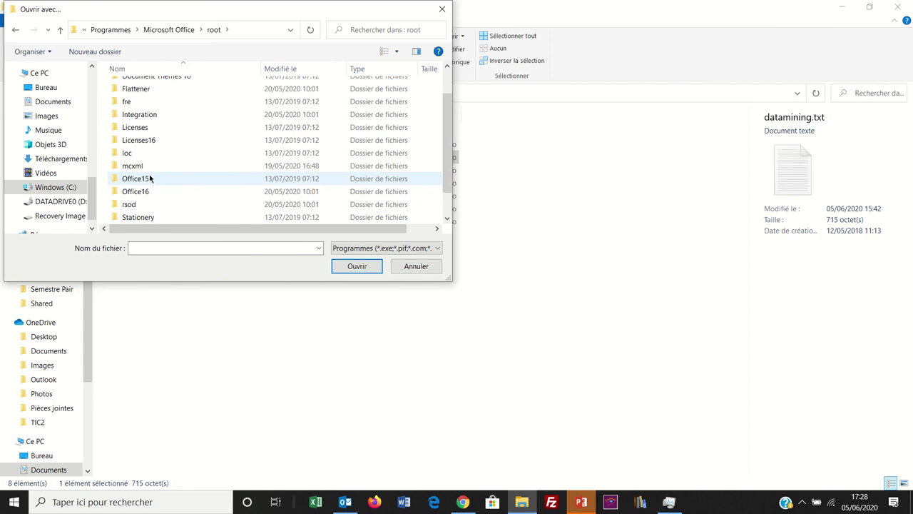
double_click(139, 191)
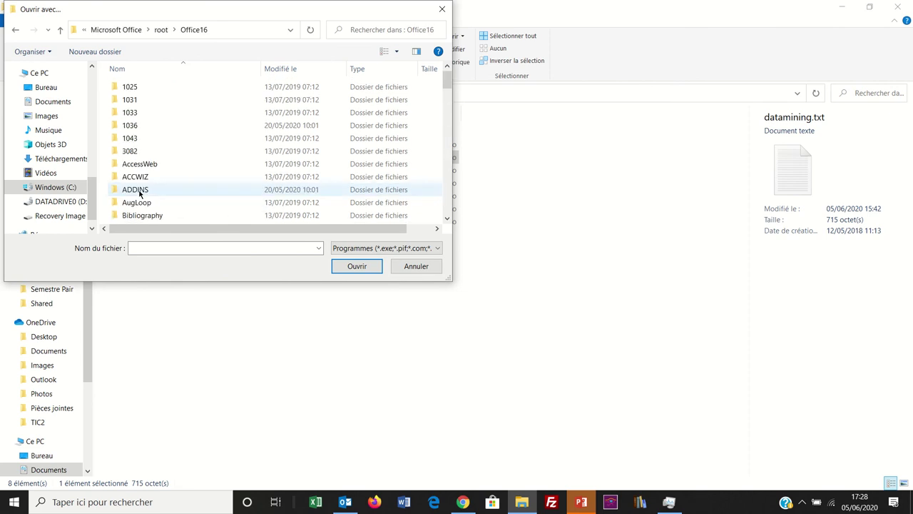
Find EXCEL.EXE in the Office16 folder and open datamining.txt with it.
scroll(140, 193, down, 1)
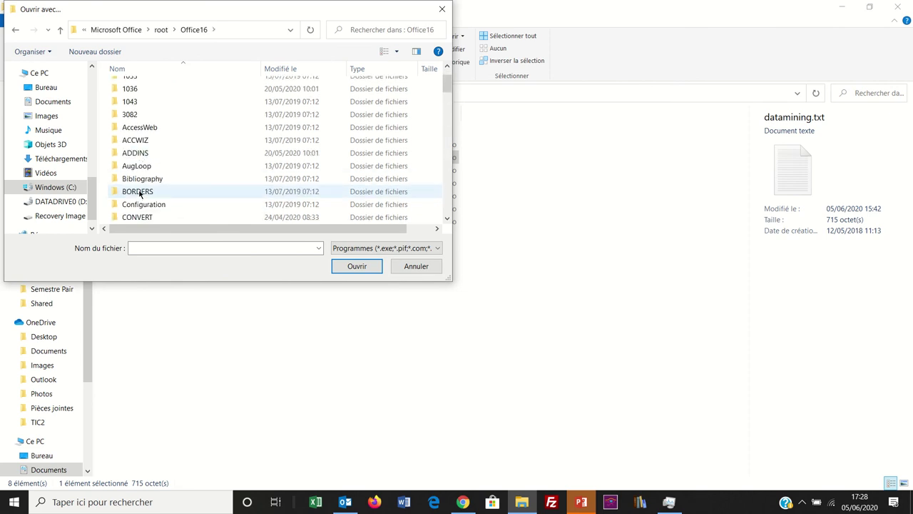
scroll(140, 200, up, 1)
scroll(140, 203, down, 6)
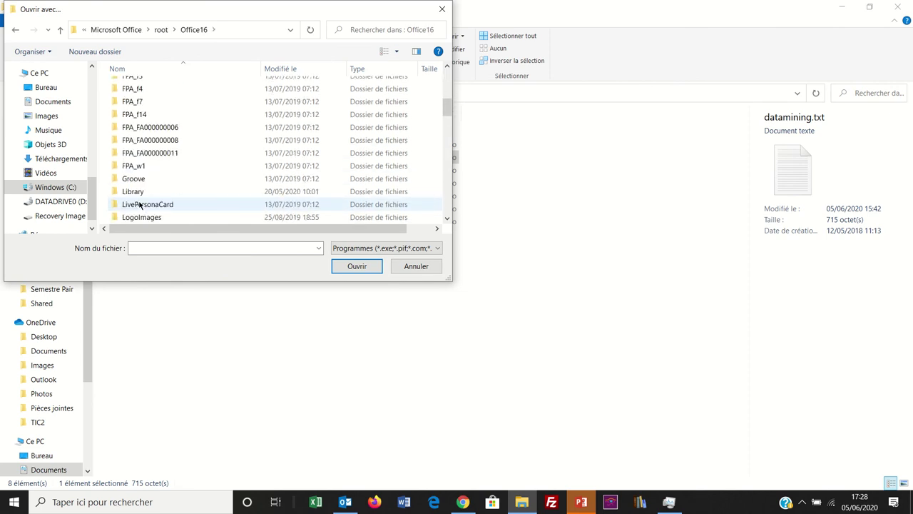
scroll(140, 205, down, 15)
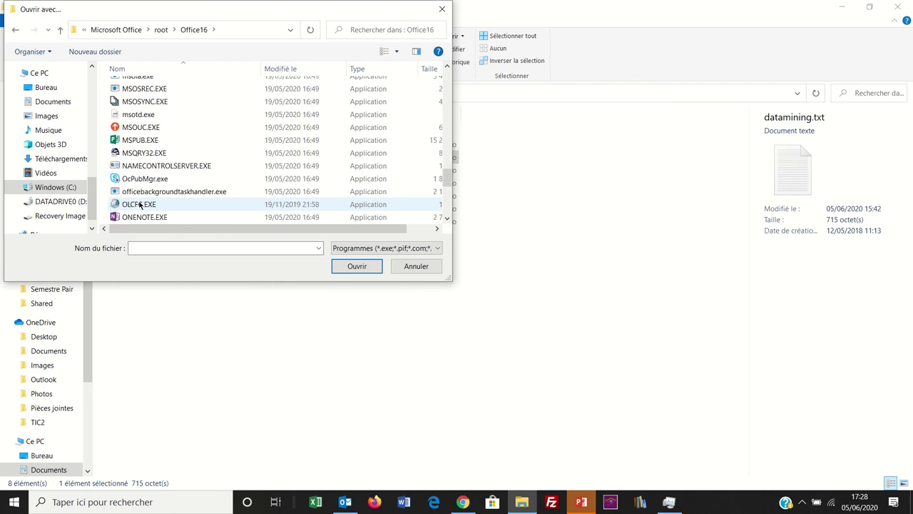
scroll(140, 205, up, 3)
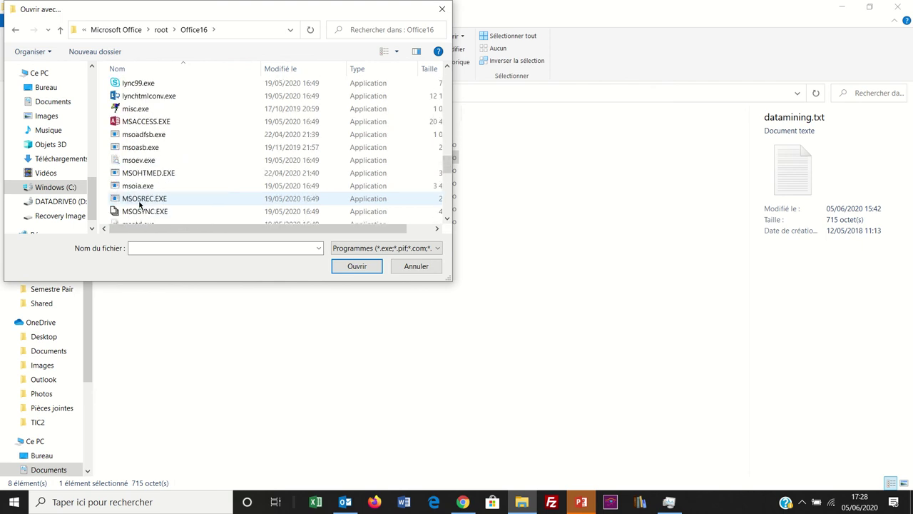
scroll(140, 204, down, 1)
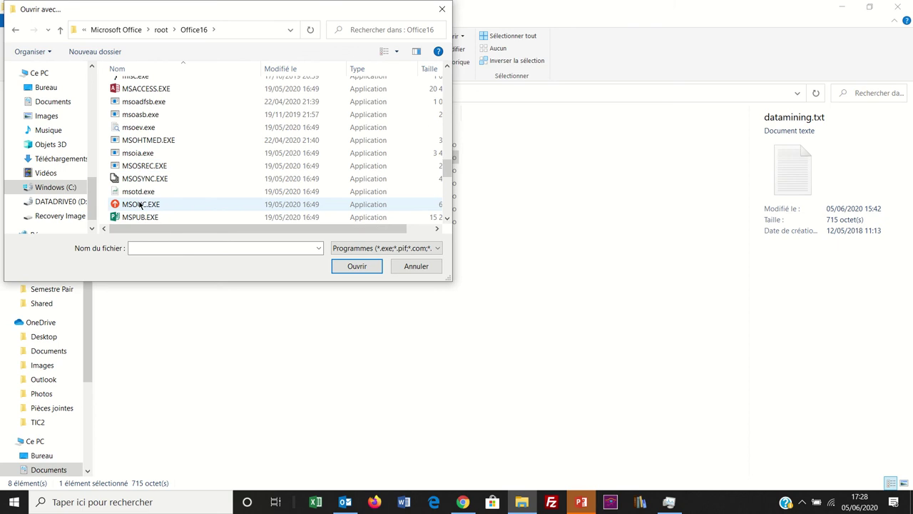
scroll(141, 206, down, 2)
scroll(140, 205, down, 2)
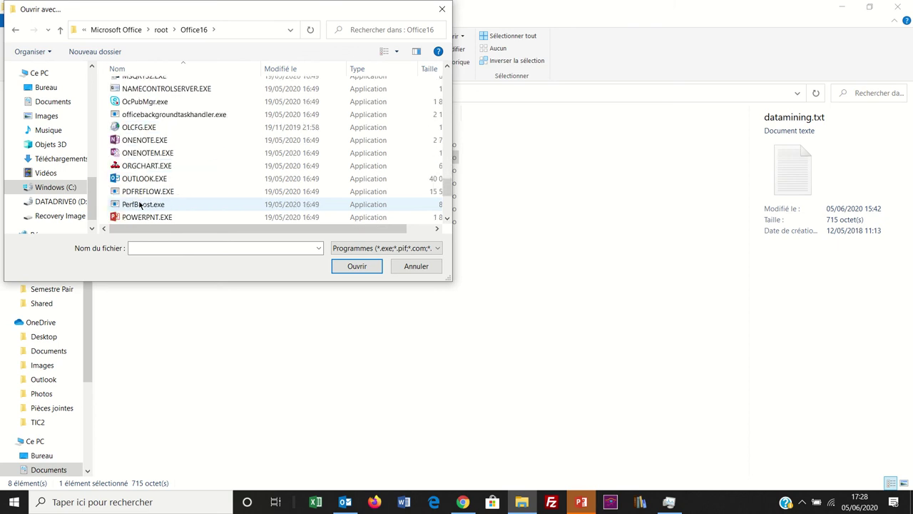
scroll(140, 205, down, 4)
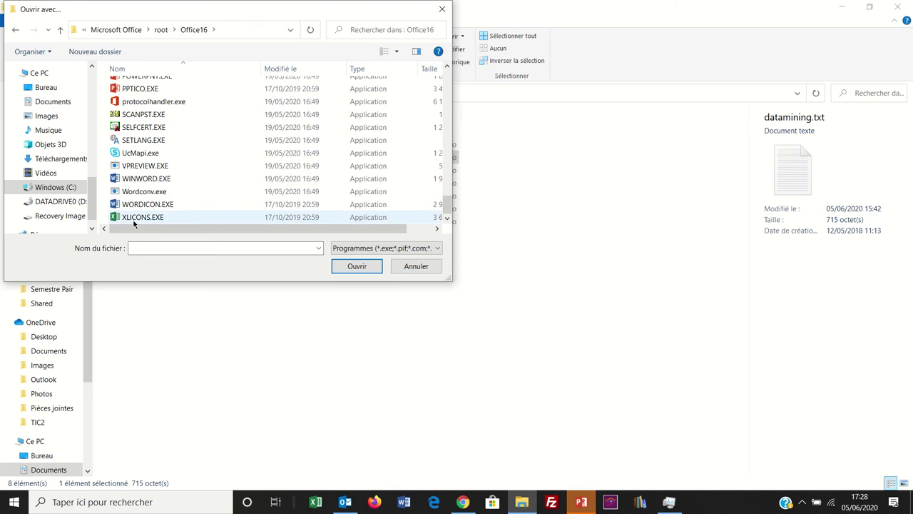
scroll(135, 221, up, 3)
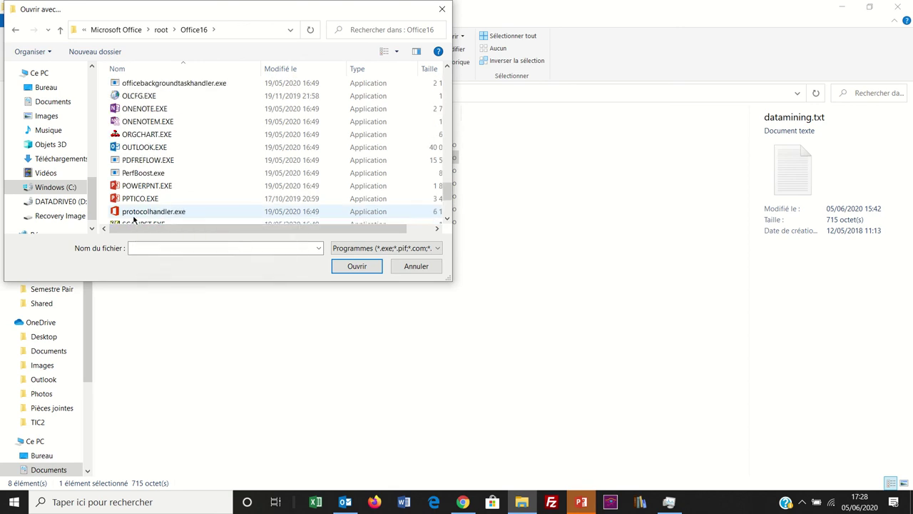
scroll(133, 219, up, 3)
scroll(134, 220, up, 6)
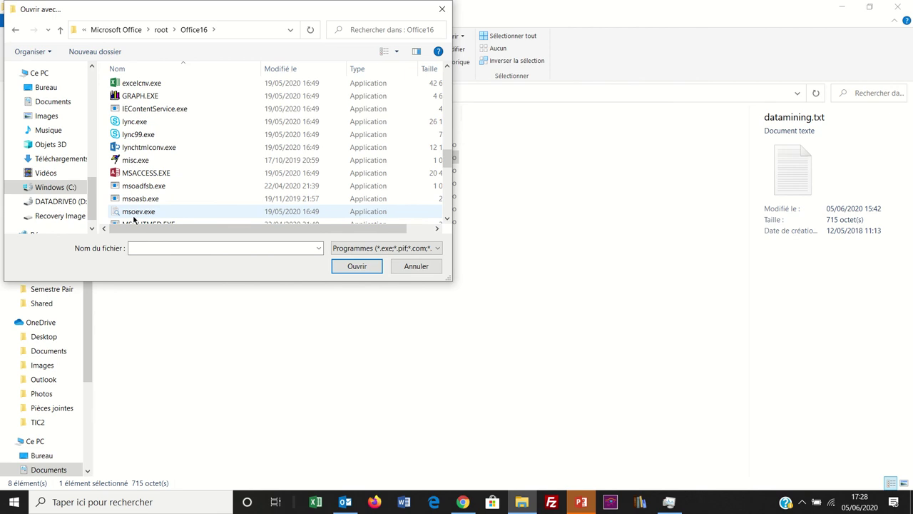
scroll(135, 138, up, 1)
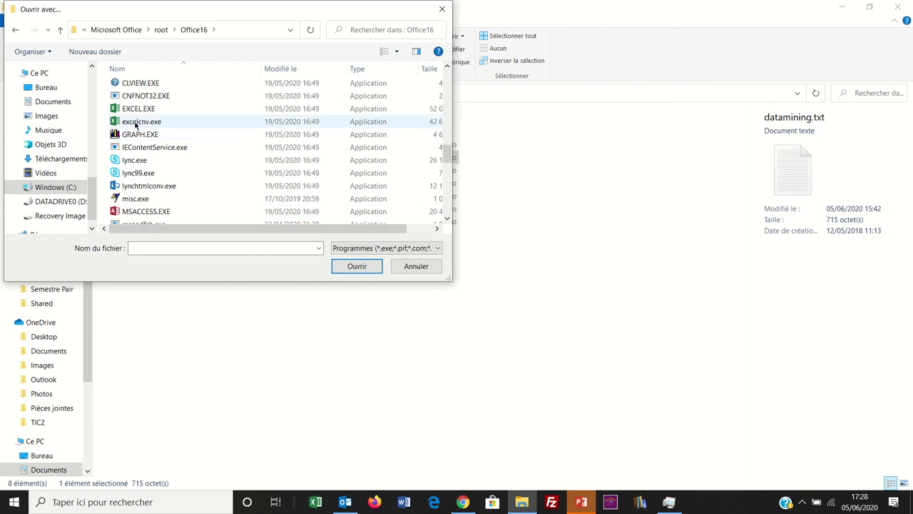
click(137, 110)
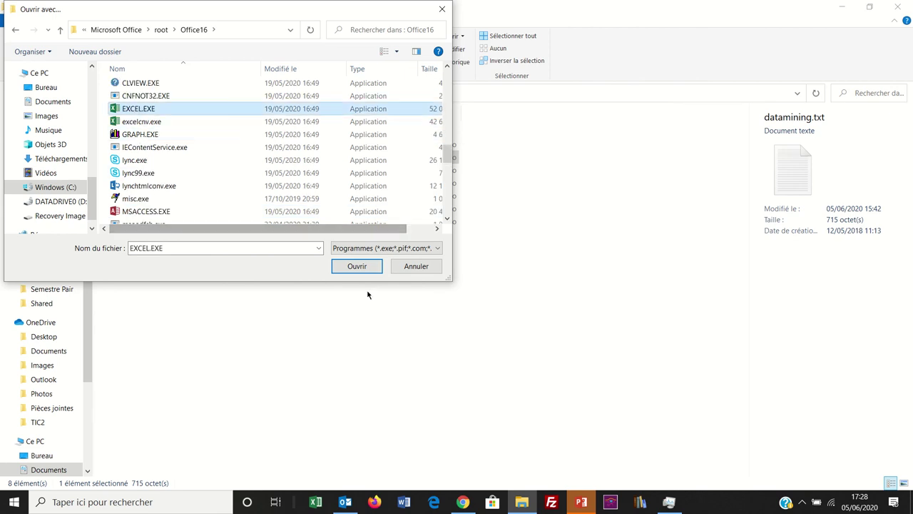
click(348, 269)
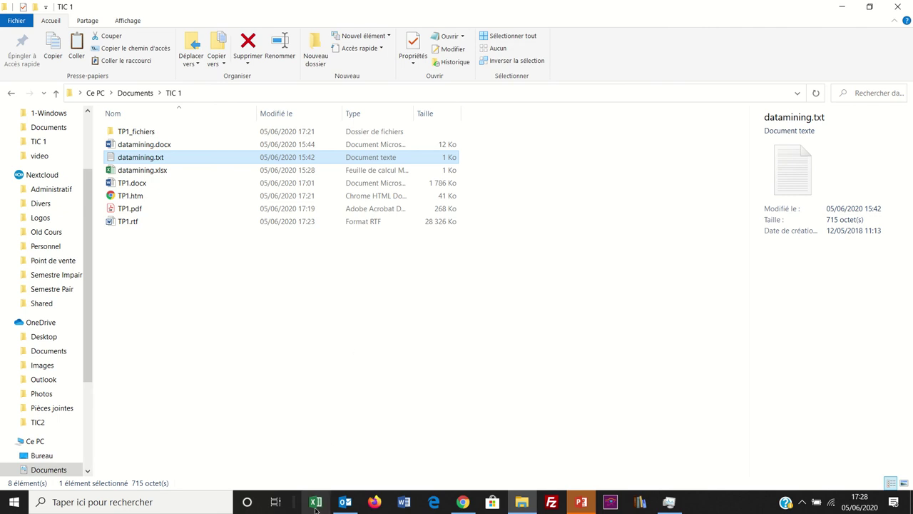
Switch to Excel, examine how the text of datamining.txt is laid out in the sheet, and close the workbook.
mouse_move(313, 501)
mouse_move(294, 479)
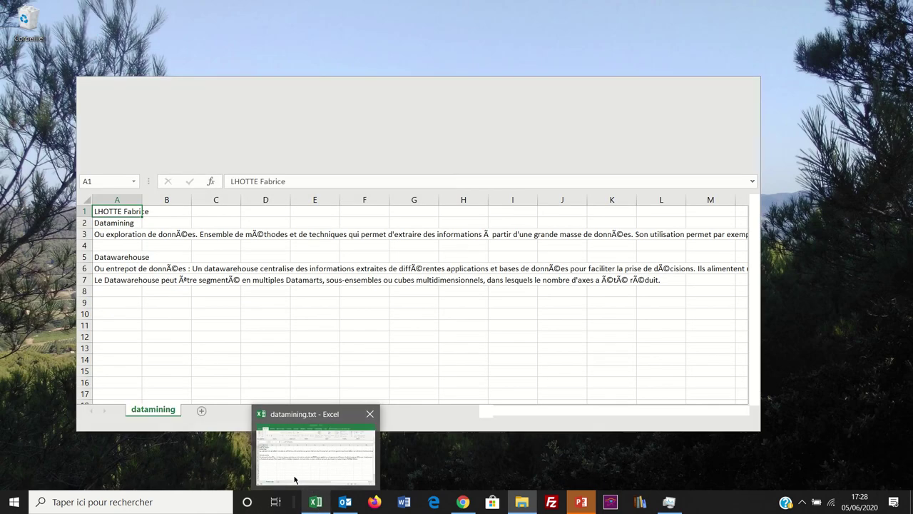
click(294, 479)
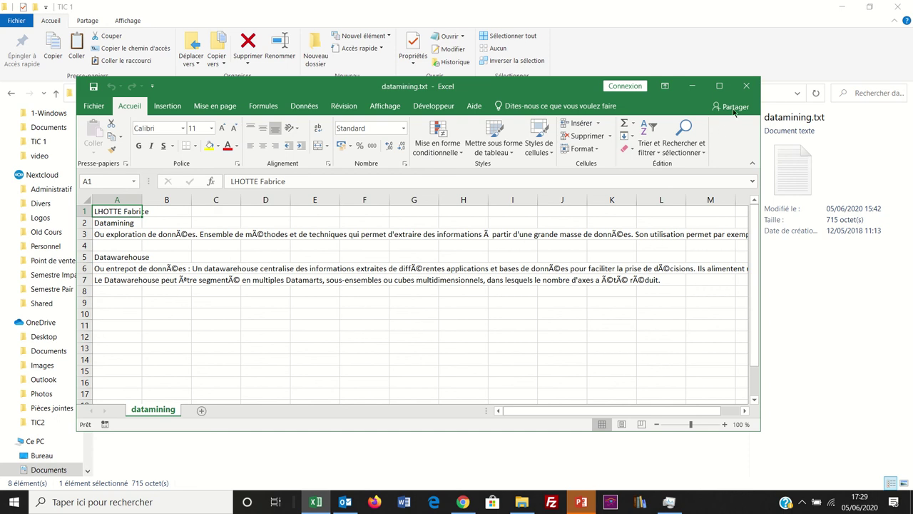
click(745, 87)
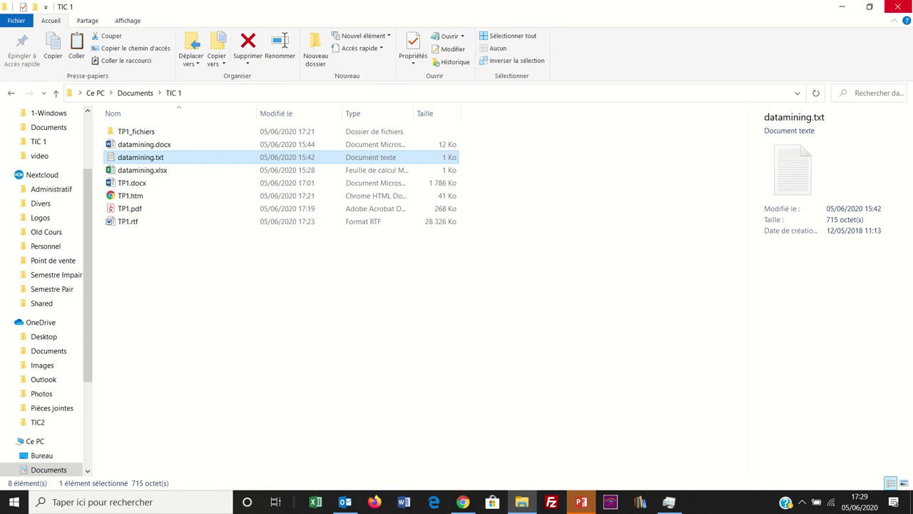
Replace the TIC 1 folder window with a new File Explorer window and restore it to a smaller size over the desktop.
click(897, 10)
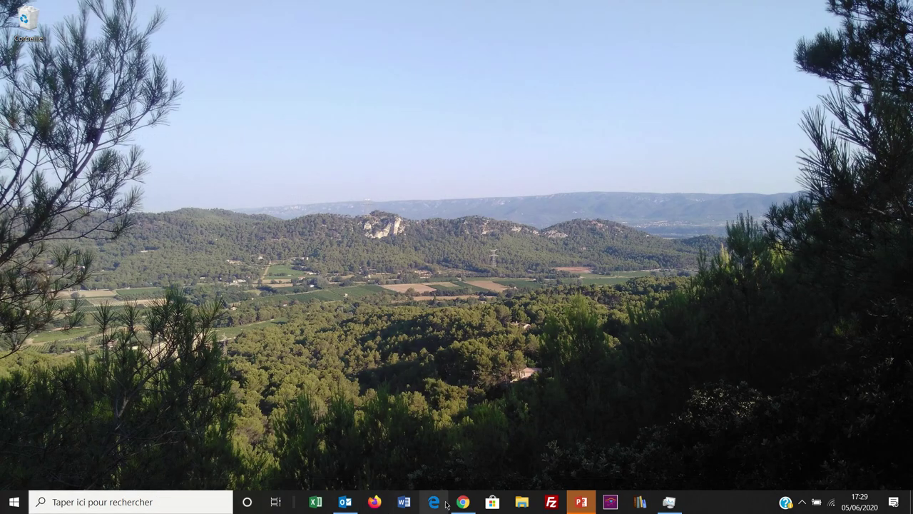
click(521, 502)
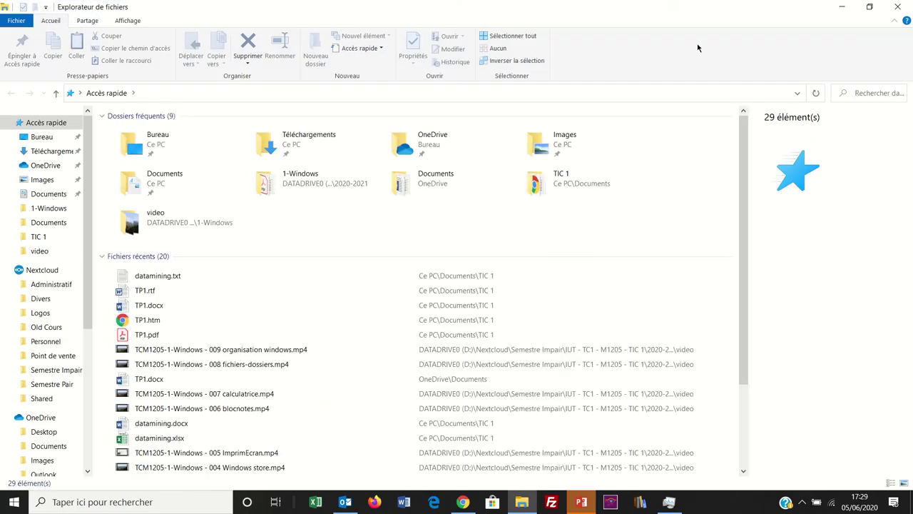
click(869, 9)
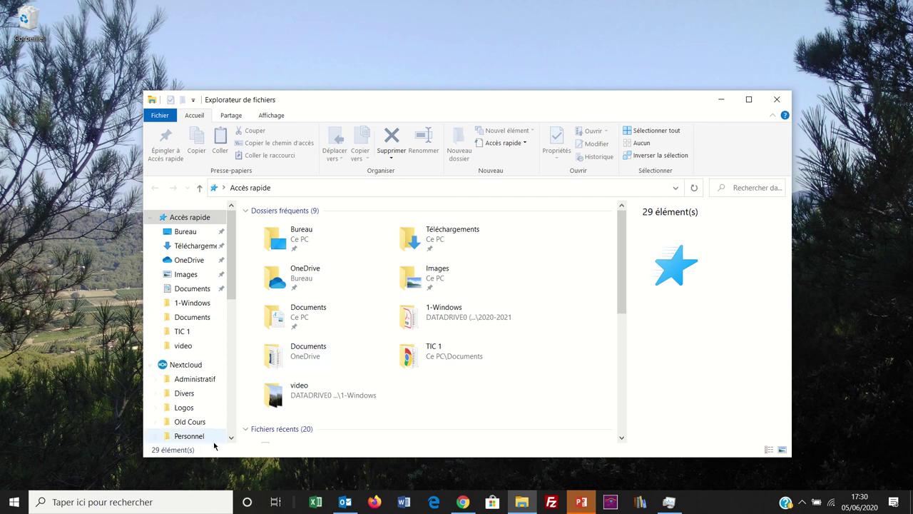
Search Windows for Paint, launch it, and paste the captured desktop image onto the canvas.
click(171, 496)
text(p)
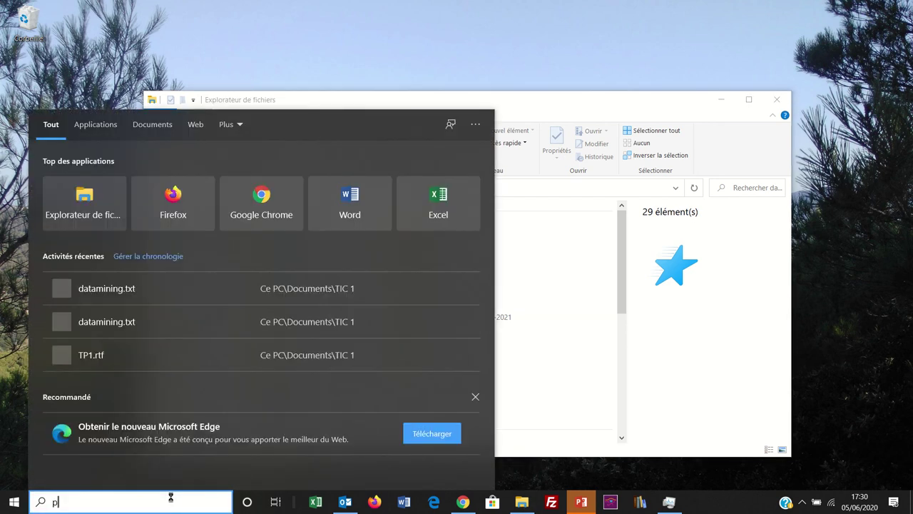
text(ain)
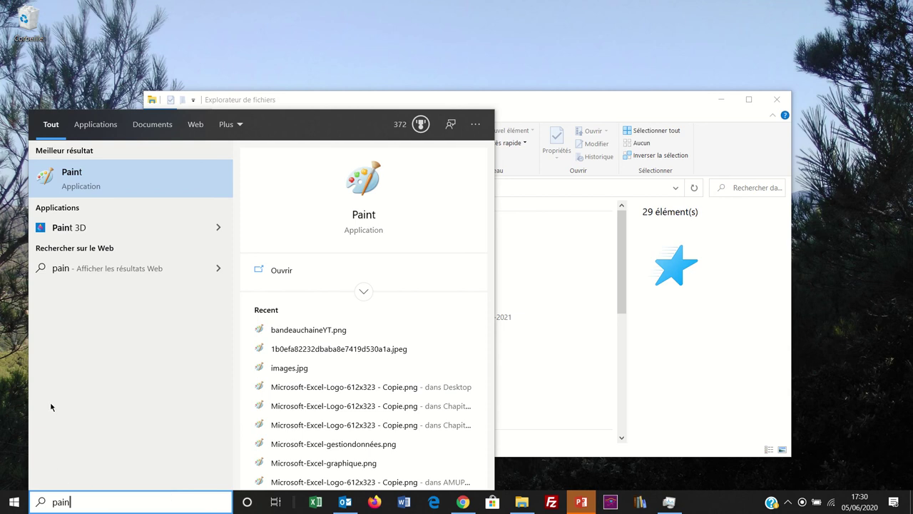
click(97, 182)
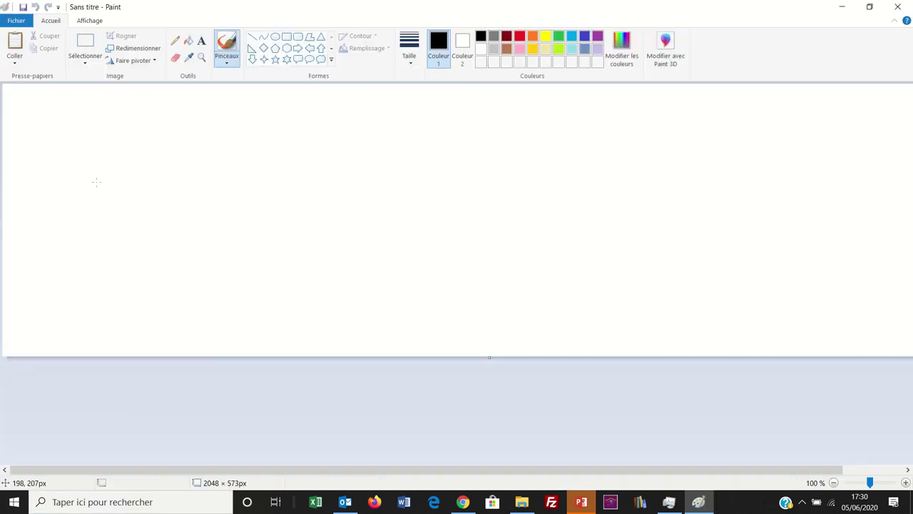
key(ctrl+v)
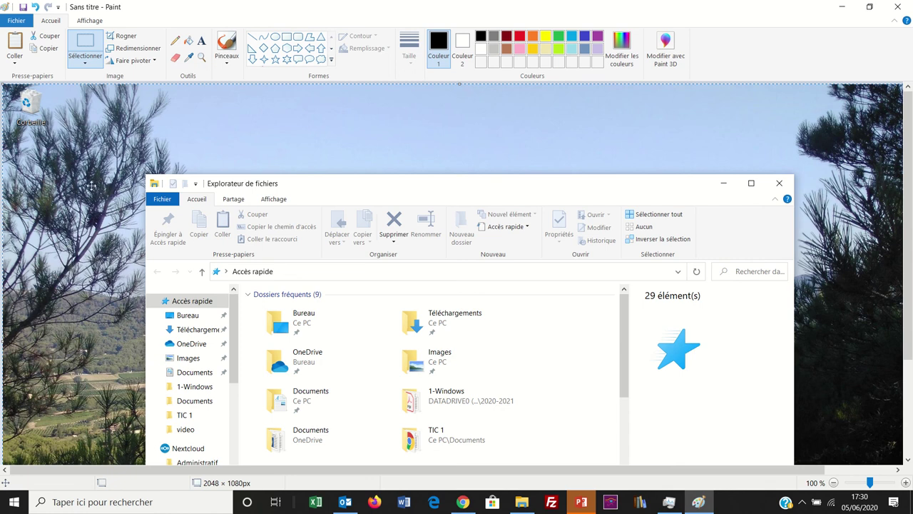
Start saving the image as a new file of type 24-bit Bitmap in the TIC 1 folder of Documents.
click(16, 21)
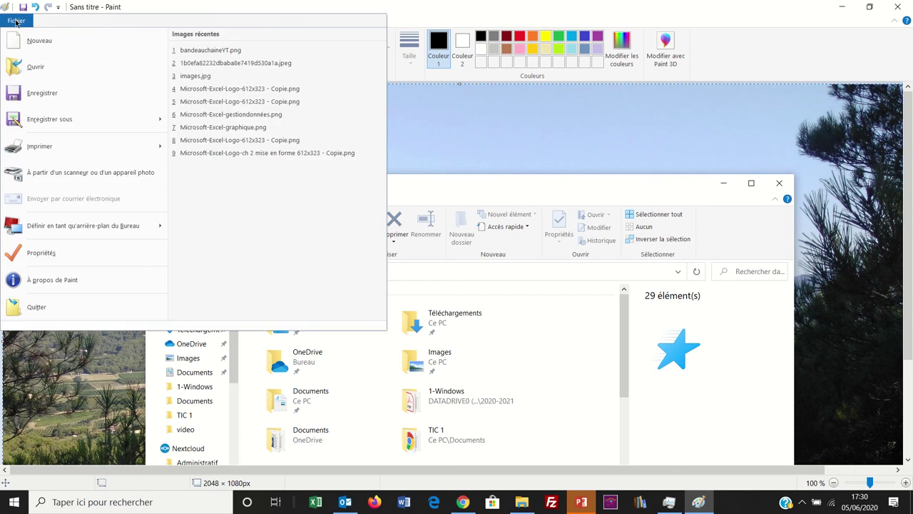
click(33, 120)
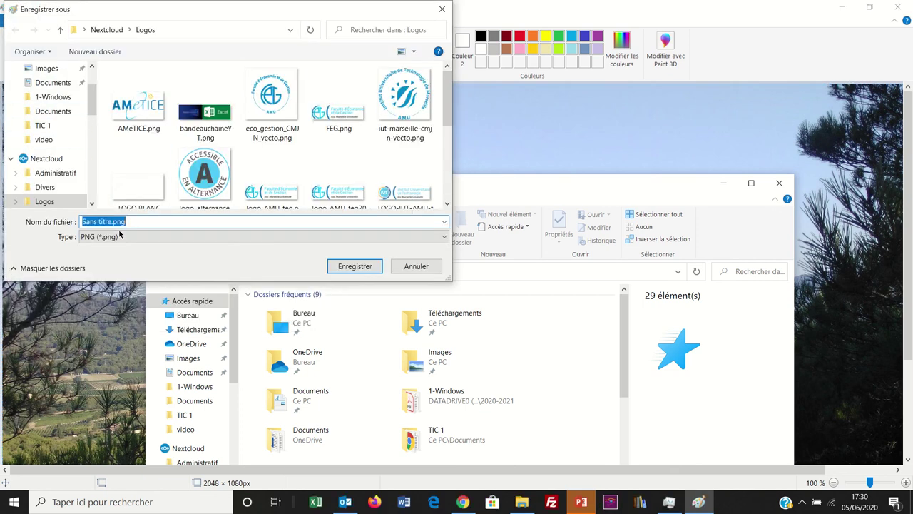
click(138, 241)
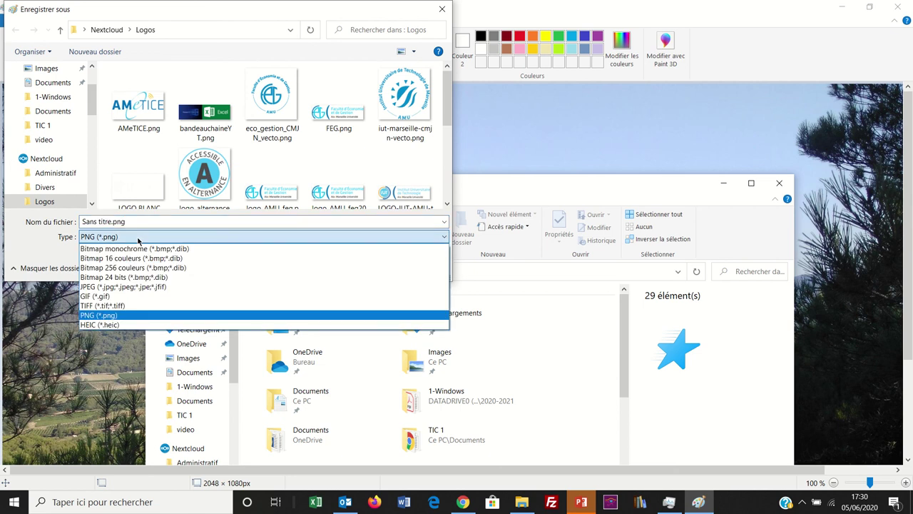
click(138, 279)
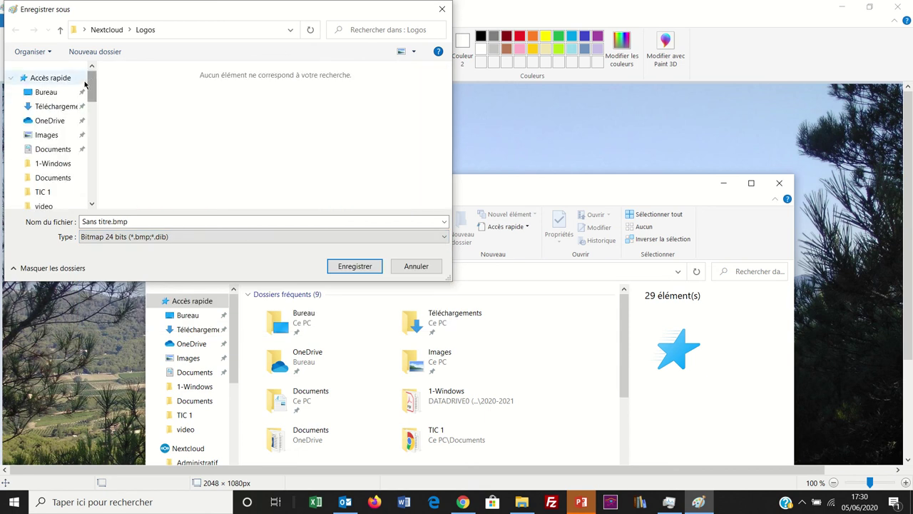
click(52, 150)
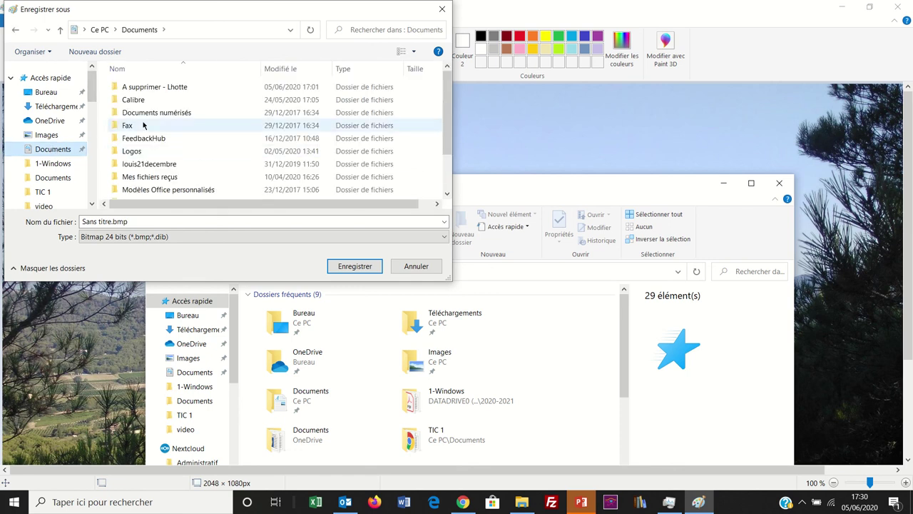
scroll(136, 143, down, 1)
double_click(130, 180)
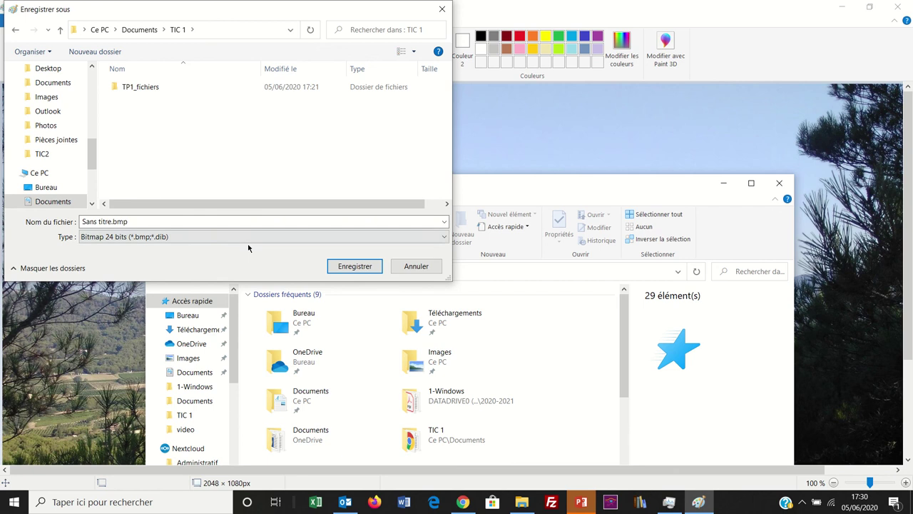
Name the image file bureau, save it, and close Paint.
click(109, 222)
click(109, 222)
key(BackSpace)
key(BackSpace)
key(BackSpace)
key(BackSpace)
key(BackSpace)
key(BackSpace)
key(BackSpace)
key(BackSpace)
key(BackSpace)
key(BackSpace)
text(bureau)
key(Return)
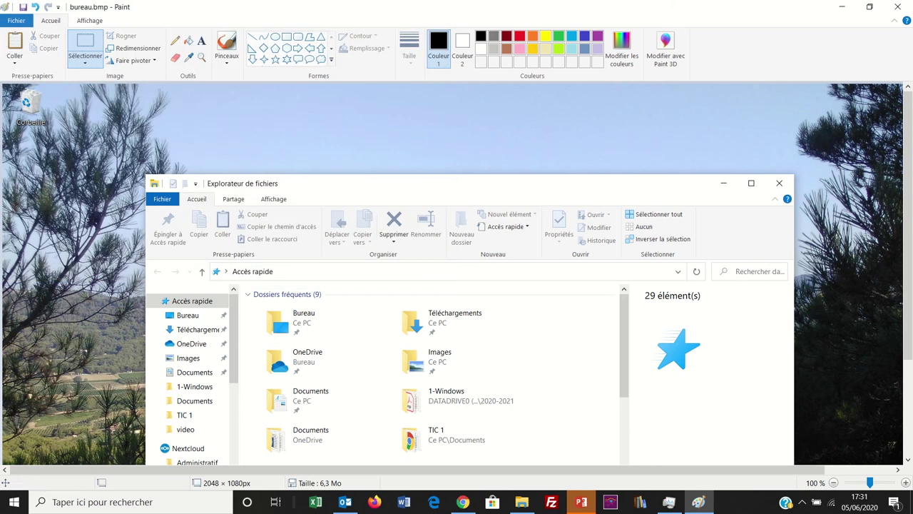
click(898, 6)
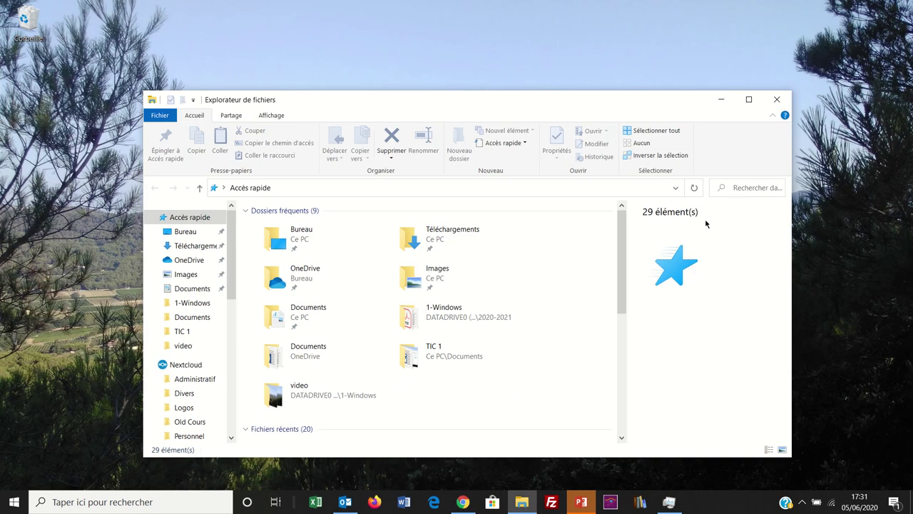
Go to the TIC 1 folder, open bureau.bmp to check the saved capture, and close the image viewer.
click(182, 331)
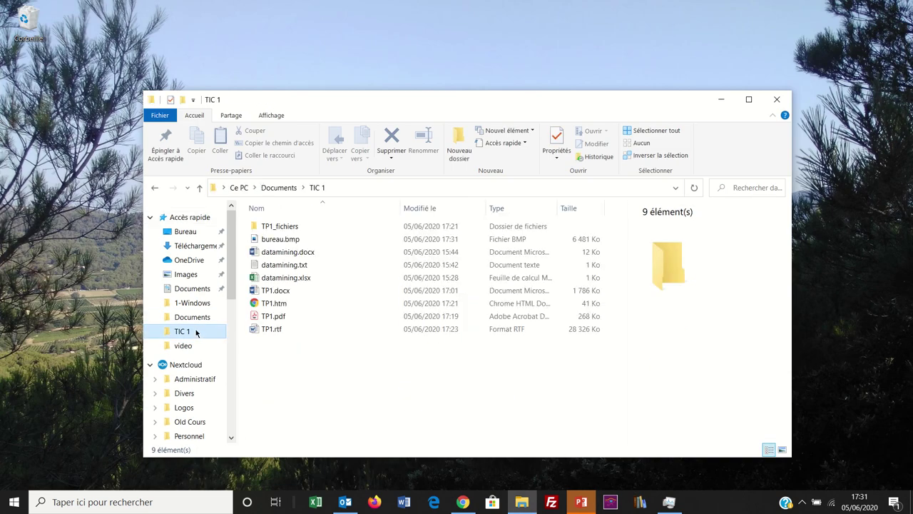
double_click(282, 245)
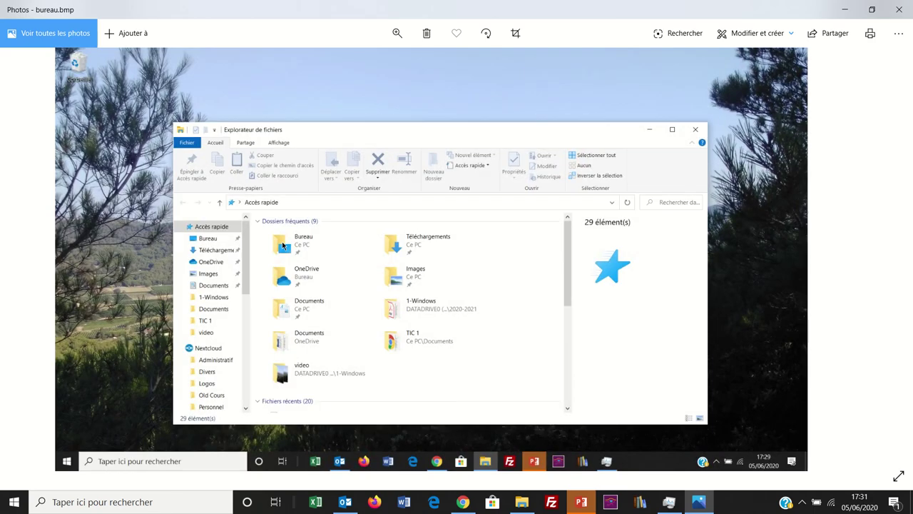
click(892, 7)
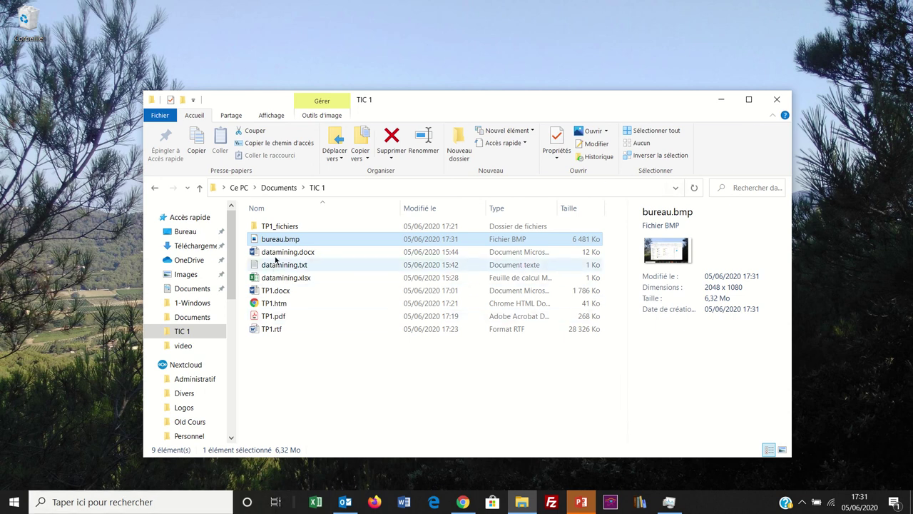
Open the bureau.bmp image from the TIC 1 folder with Paint.
right_click(279, 242)
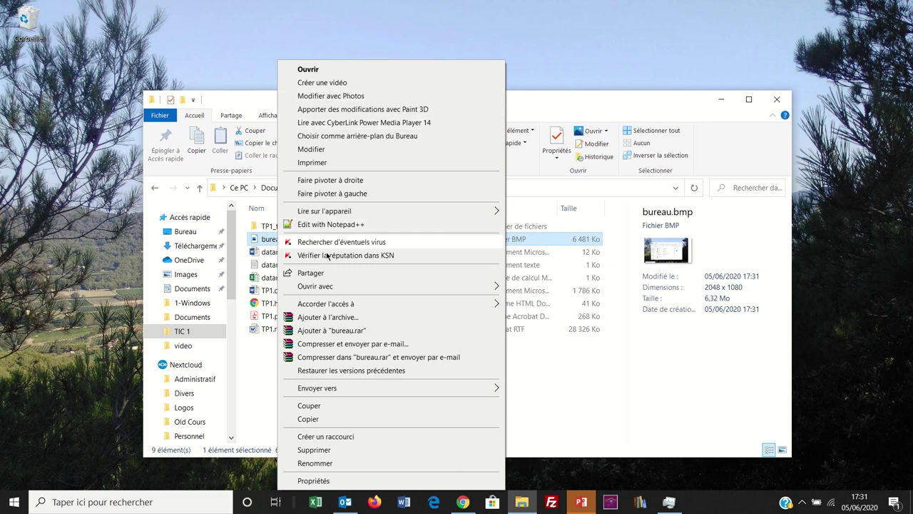
mouse_move(329, 292)
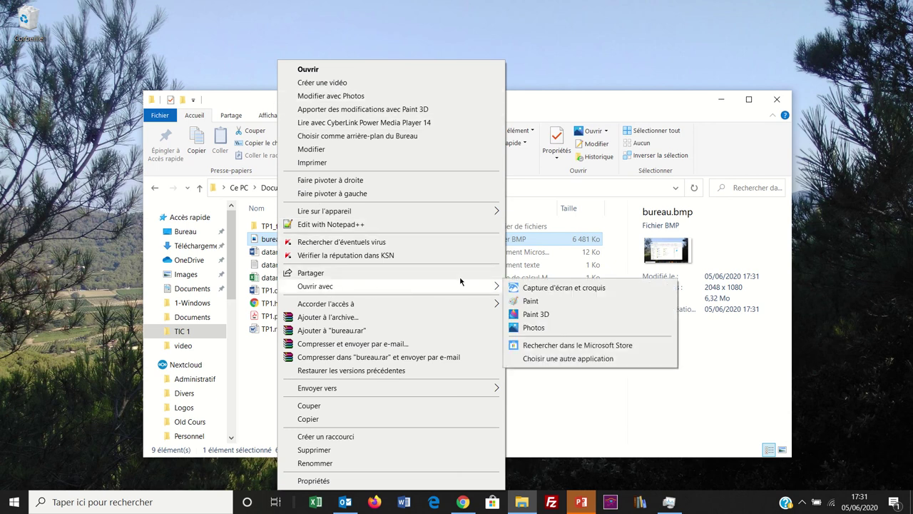
click(521, 300)
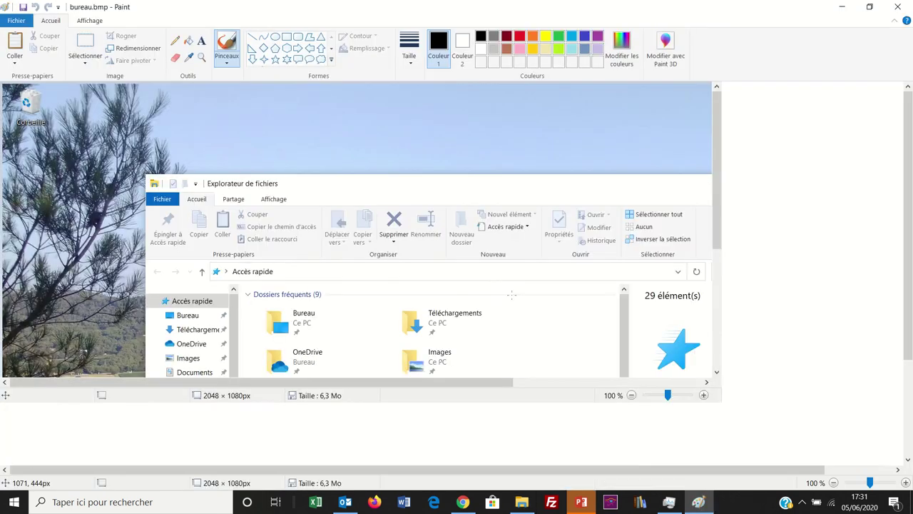
Save a copy of the image in JPEG format as bureau.jpg in the TIC 1 folder, and close Paint.
click(19, 24)
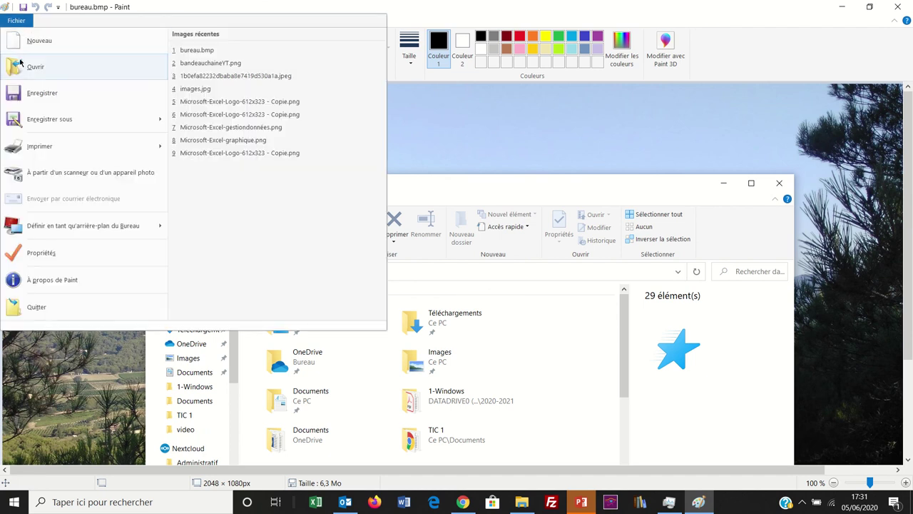
click(32, 122)
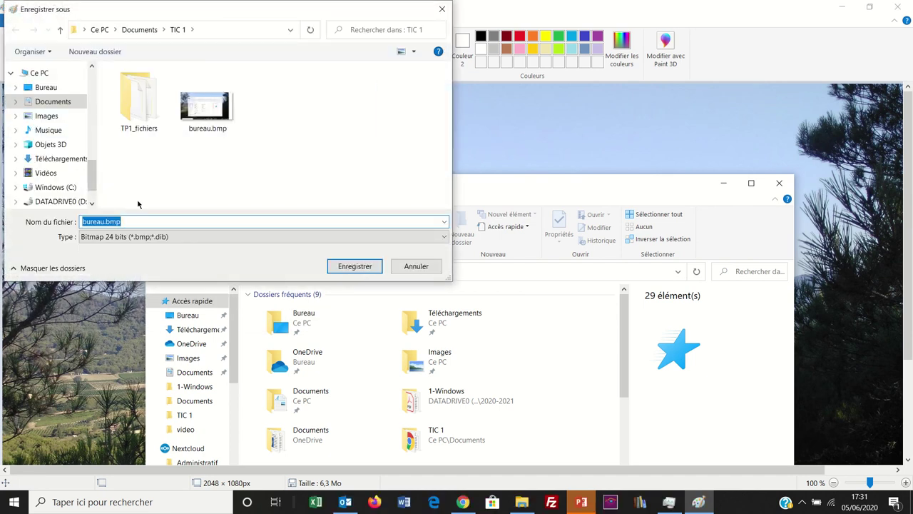
click(153, 236)
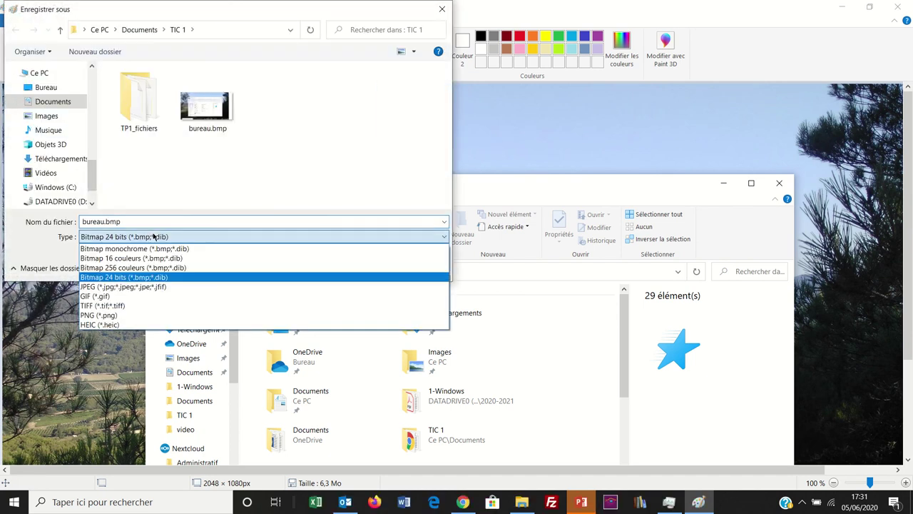
click(150, 289)
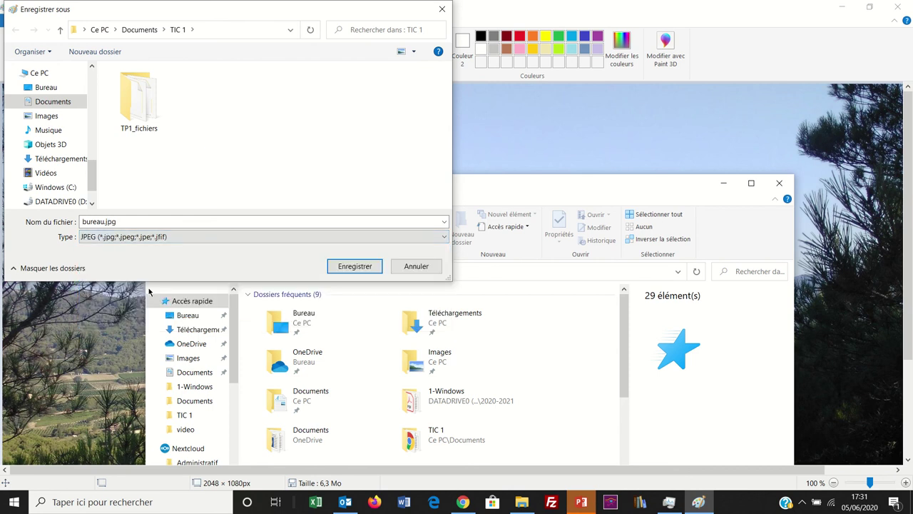
click(337, 266)
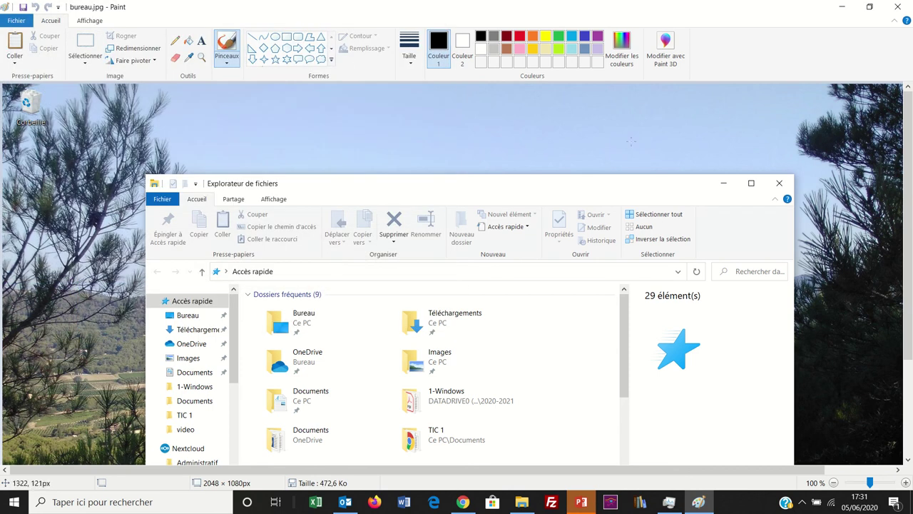
click(896, 10)
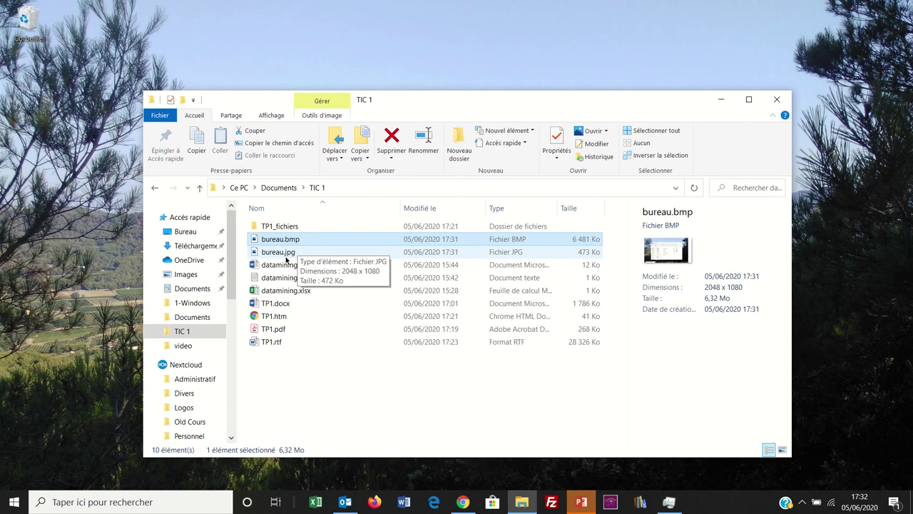
mouse_move(267, 257)
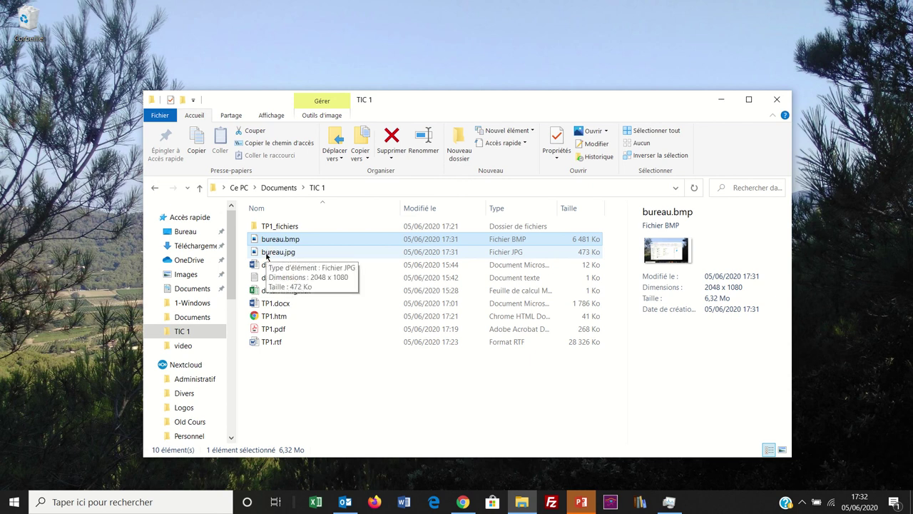